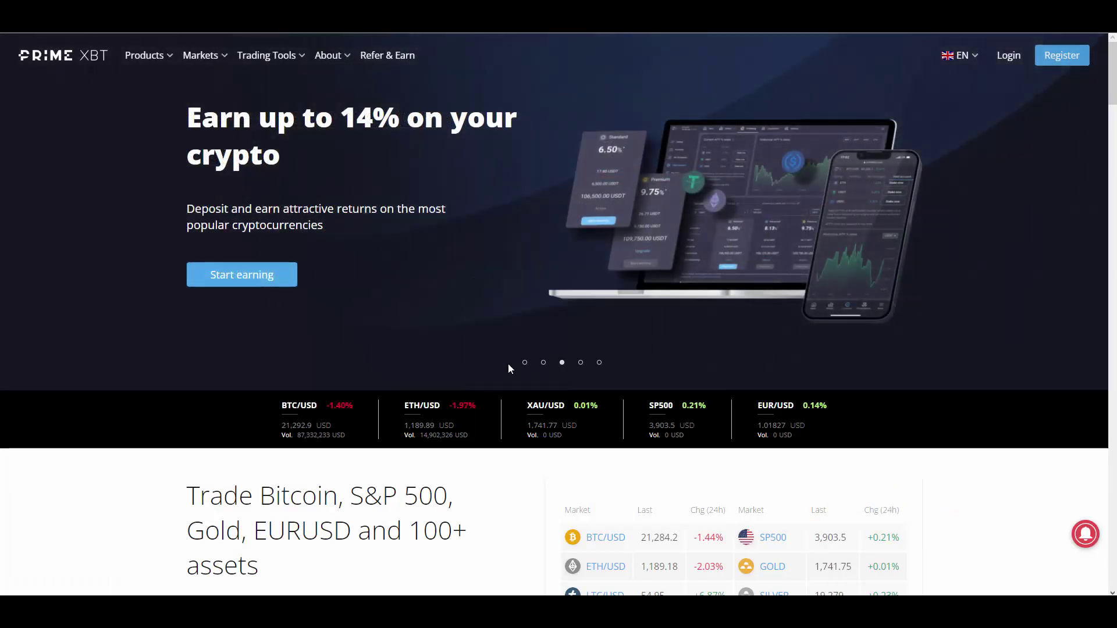
# Browse the hero carousel slides: inviting friends, 100+ markets, Earn up to 14%, top traders, back to Next generation
pyautogui.click(525, 362)
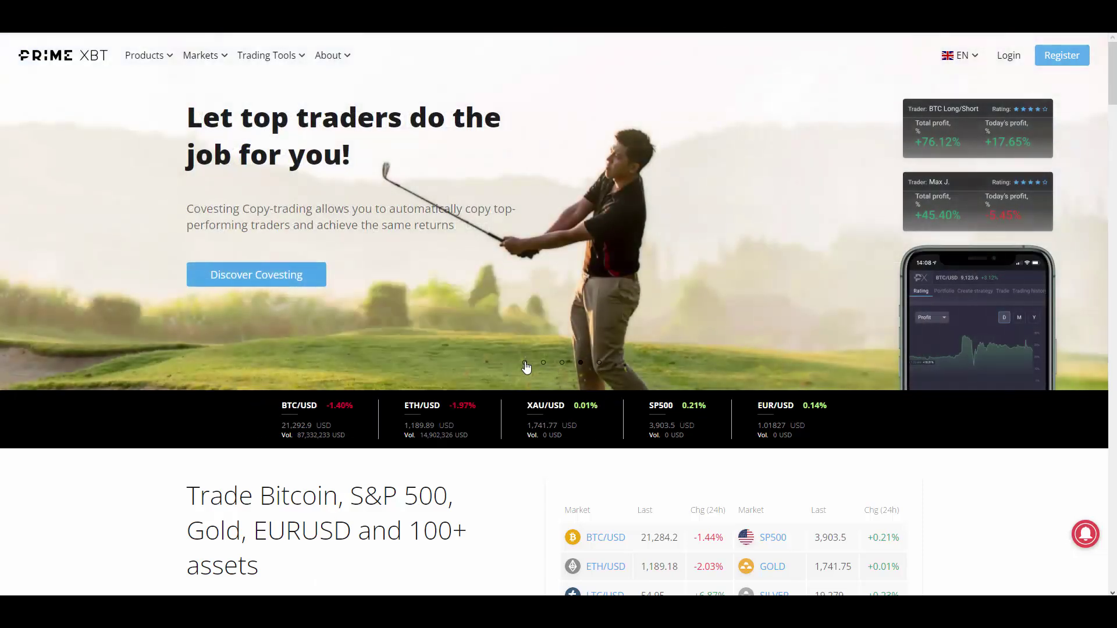
pyautogui.click(525, 362)
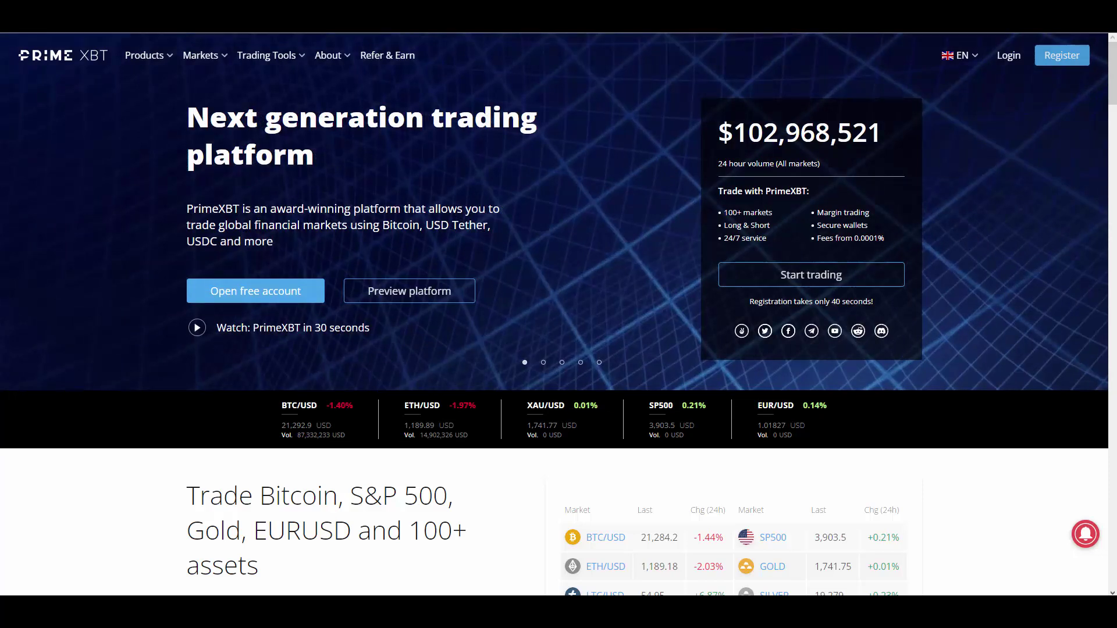
pyautogui.click(599, 362)
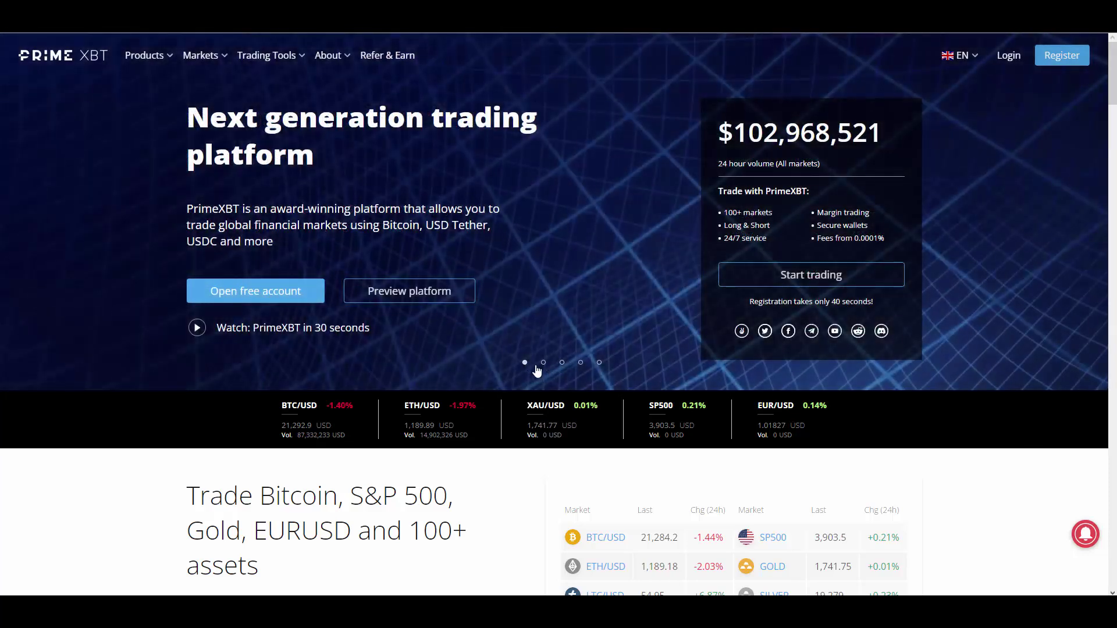
pyautogui.click(543, 363)
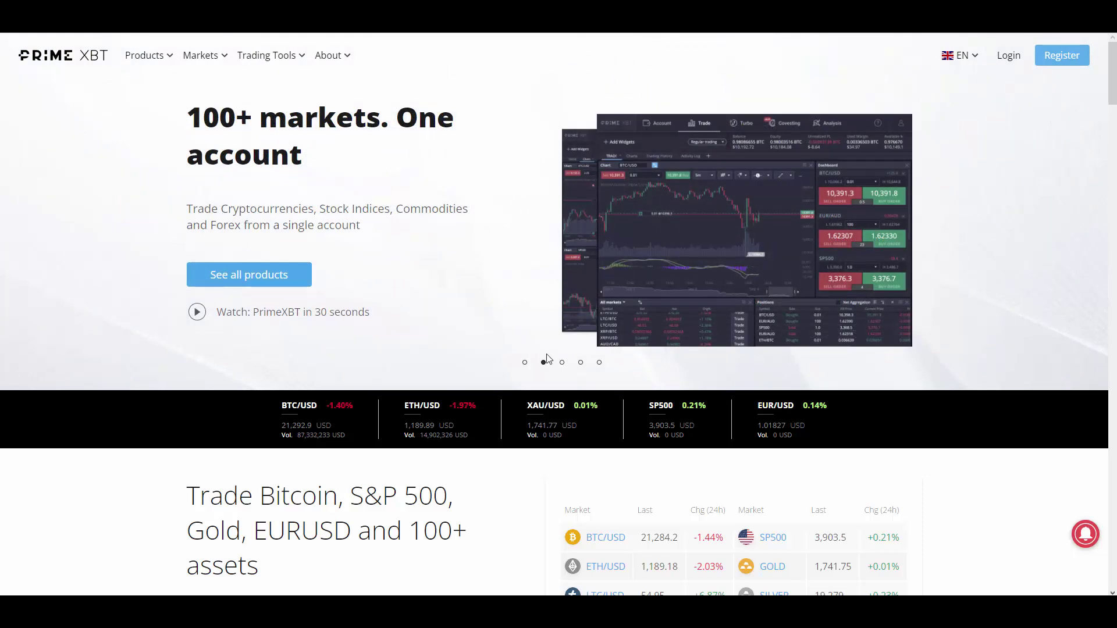
pyautogui.click(562, 363)
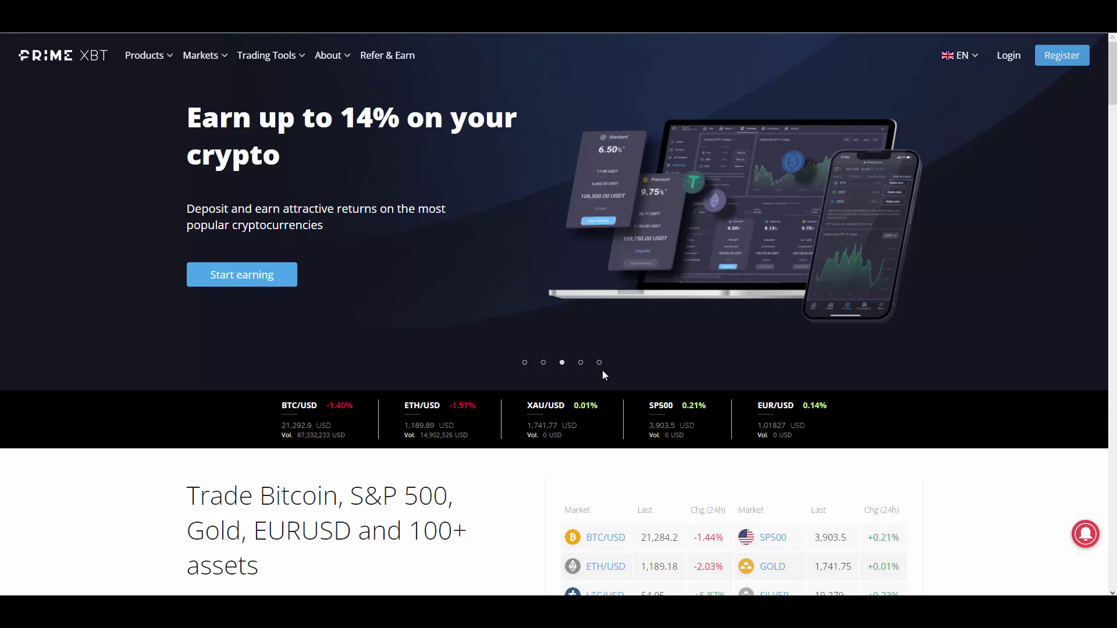
pyautogui.click(580, 361)
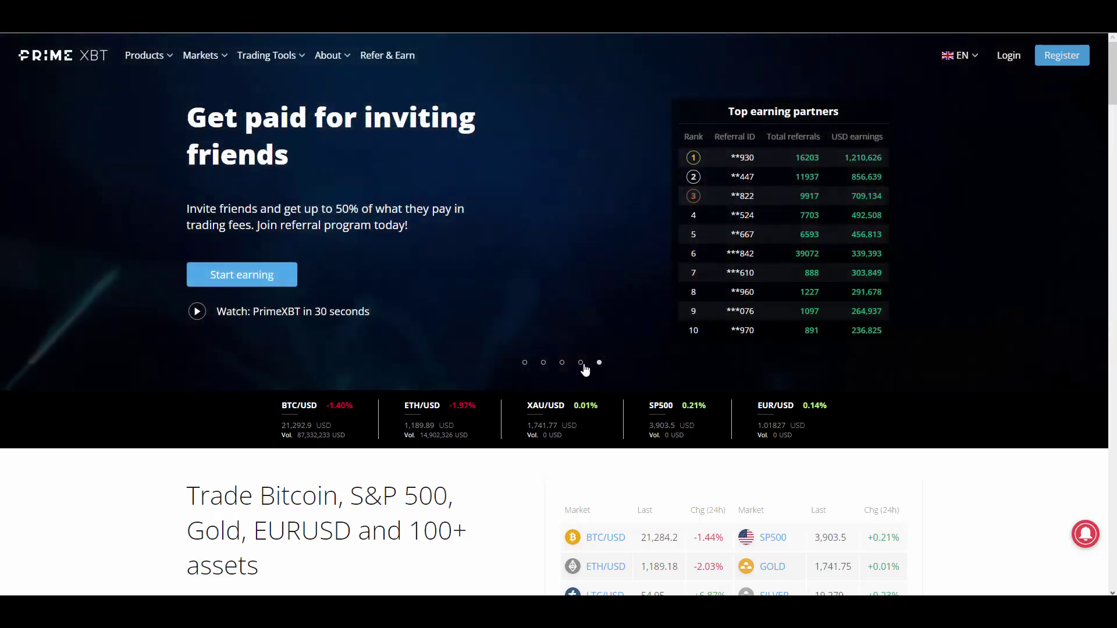
pyautogui.click(581, 364)
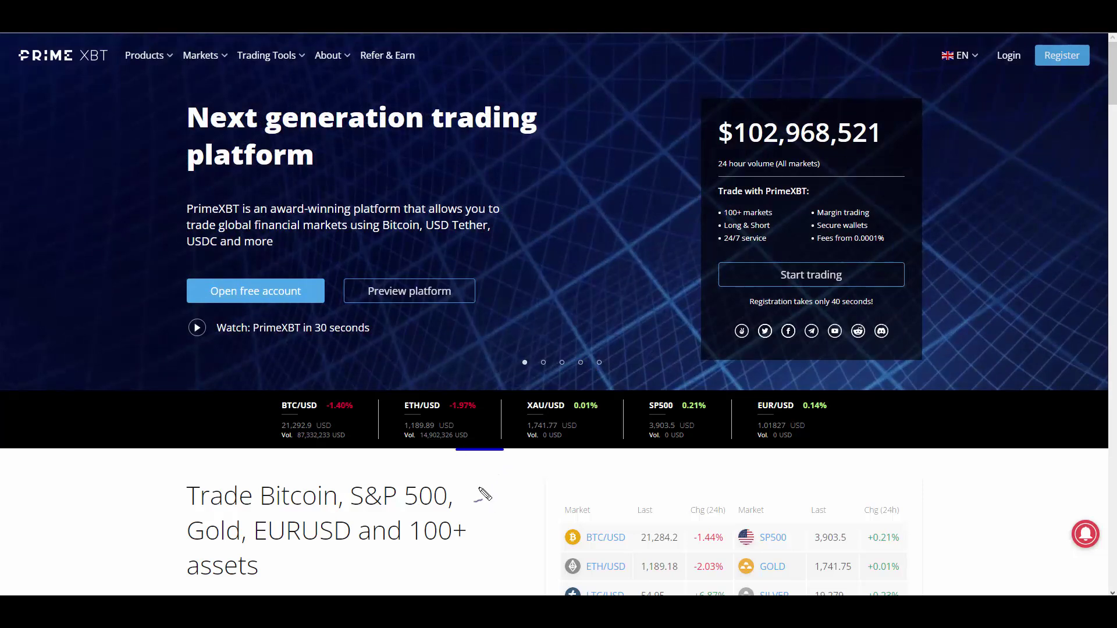
# Draw a handwritten annotation over the dashboard before the Deposit BTC window appears
pyautogui.moveTo(503, 454)
pyautogui.mouseDown()
pyautogui.moveTo(498, 462)
pyautogui.moveTo(636, 449)
pyautogui.moveTo(660, 504)
pyautogui.moveTo(696, 482)
pyautogui.moveTo(794, 467)
pyautogui.mouseUp()
pyautogui.moveTo(834, 434); pyautogui.dragTo(817, 504)
pyautogui.moveTo(901, 455); pyautogui.dragTo(890, 499)
pyautogui.moveTo(967, 454); pyautogui.dragTo(994, 489)
pyautogui.moveTo(1051, 418)
pyautogui.mouseDown()
pyautogui.moveTo(1048, 495)
pyautogui.moveTo(1058, 506)
pyautogui.mouseUp()
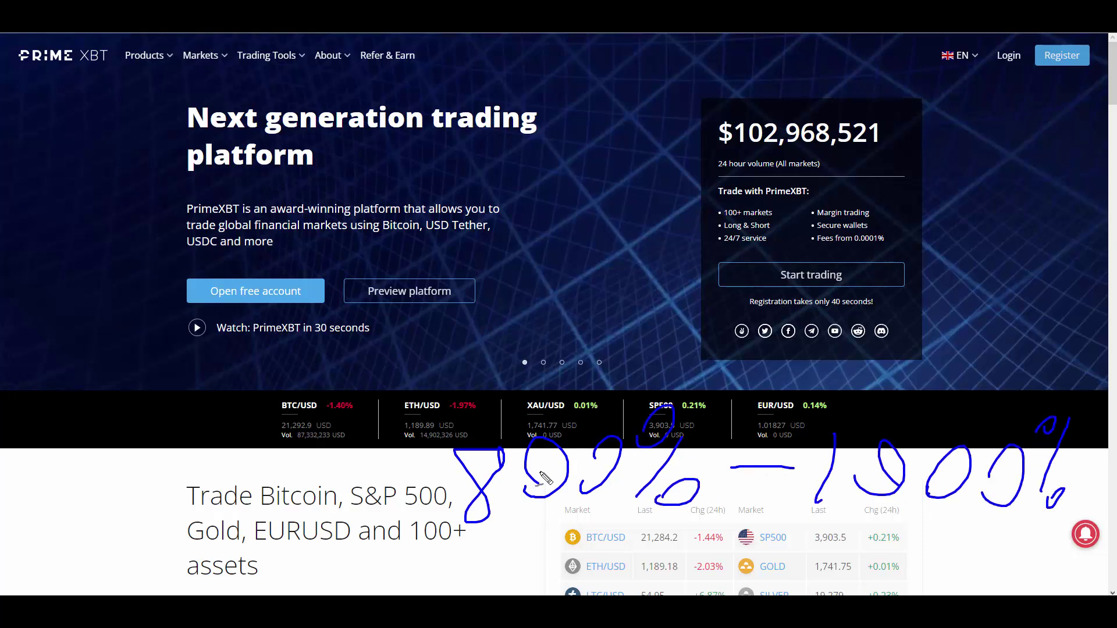
pyautogui.moveTo(522, 509); pyautogui.dragTo(520, 520)
pyautogui.moveTo(853, 491); pyautogui.dragTo(844, 516)
pyautogui.moveTo(1084, 400); pyautogui.dragTo(1045, 403)
pyautogui.moveTo(873, 395); pyautogui.dragTo(975, 394)
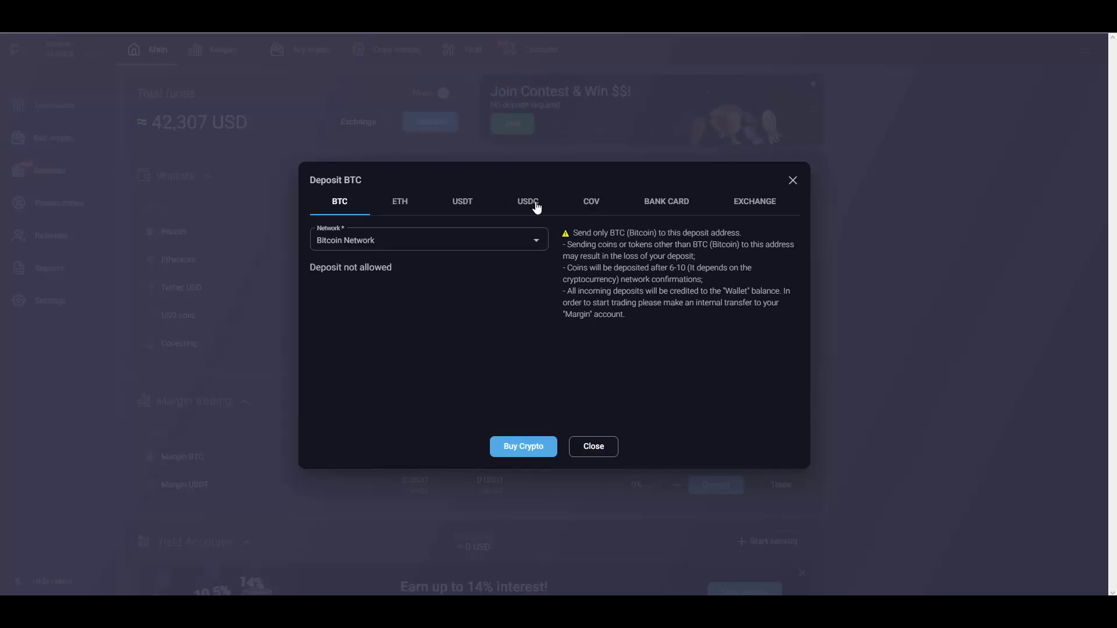
# Dismiss the Deposit BTC window to show the dashboard wallets with 1.79469 BTC
pyautogui.click(597, 448)
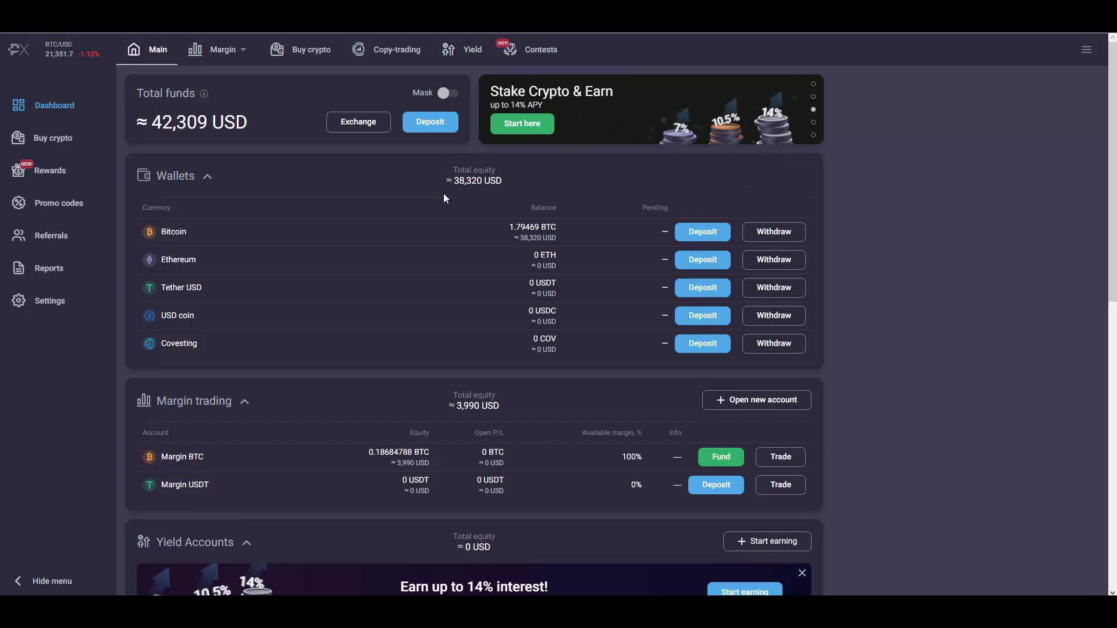
# Sketch two handwritten annotations over the dashboard, dismissing each with Escape
pyautogui.moveTo(300, 211); pyautogui.dragTo(428, 299)
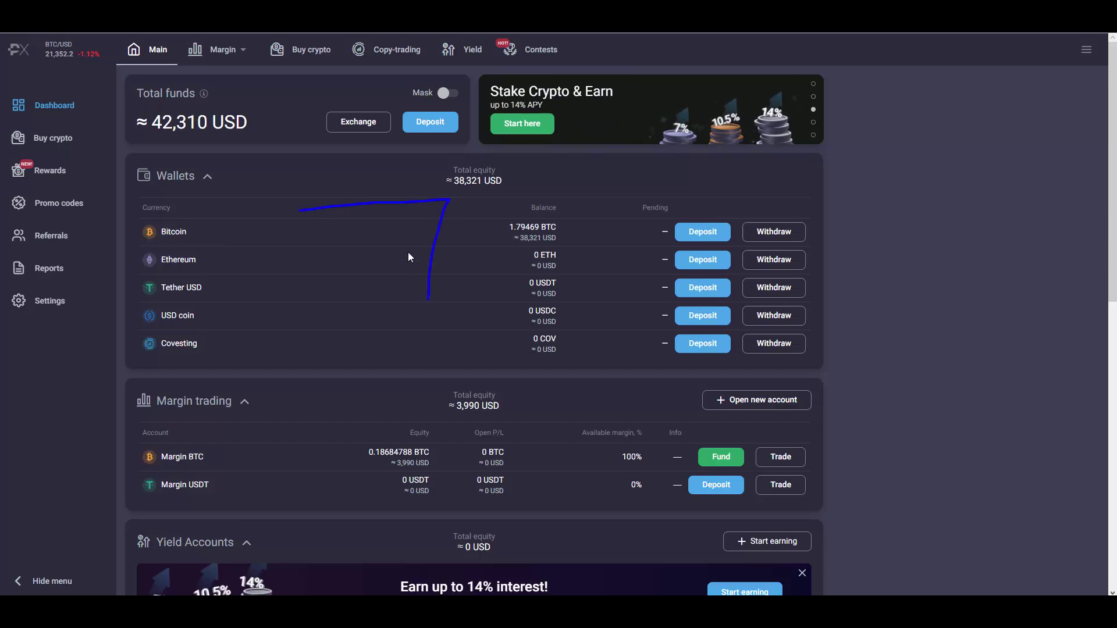
pyautogui.moveTo(500, 225); pyautogui.dragTo(541, 215)
pyautogui.moveTo(618, 277); pyautogui.dragTo(667, 231)
pyautogui.moveTo(730, 293); pyautogui.dragTo(785, 196)
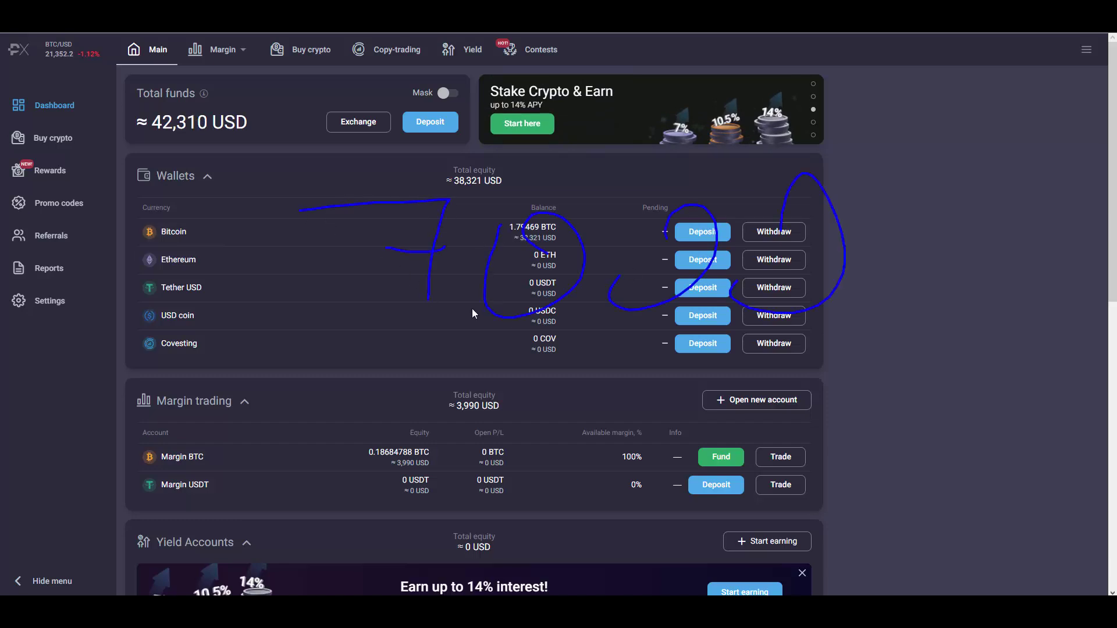
pyautogui.moveTo(866, 159); pyautogui.dragTo(719, 108)
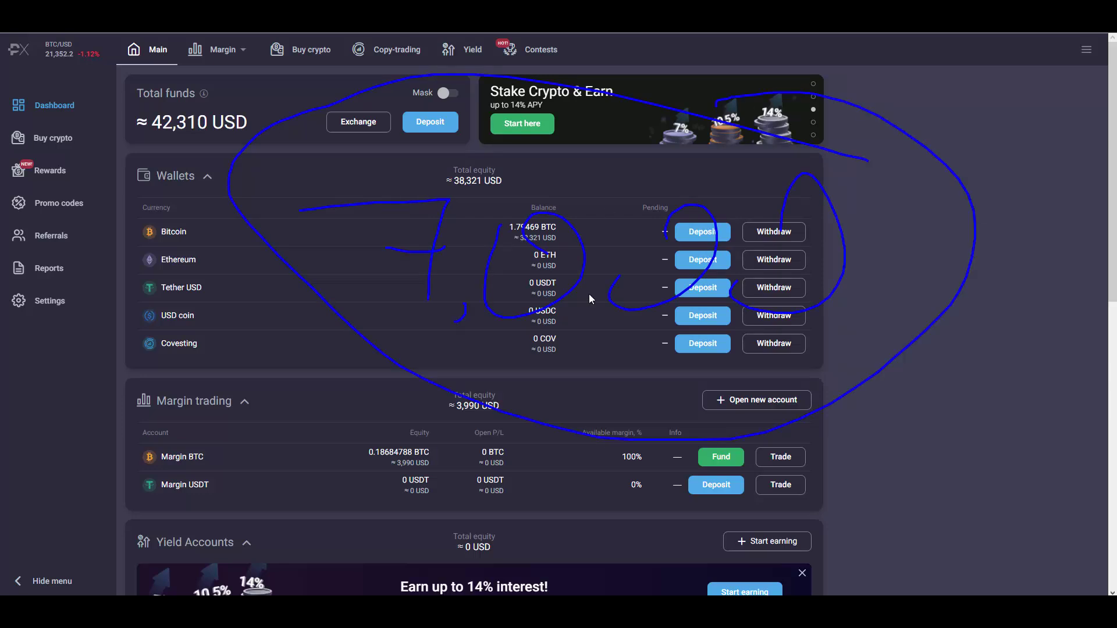
pyautogui.press('Escape')
pyautogui.moveTo(371, 190)
pyautogui.mouseDown()
pyautogui.moveTo(358, 331)
pyautogui.moveTo(432, 275)
pyautogui.moveTo(403, 321)
pyautogui.mouseUp()
pyautogui.moveTo(585, 222); pyautogui.dragTo(552, 324)
pyautogui.moveTo(506, 217); pyautogui.dragTo(646, 247)
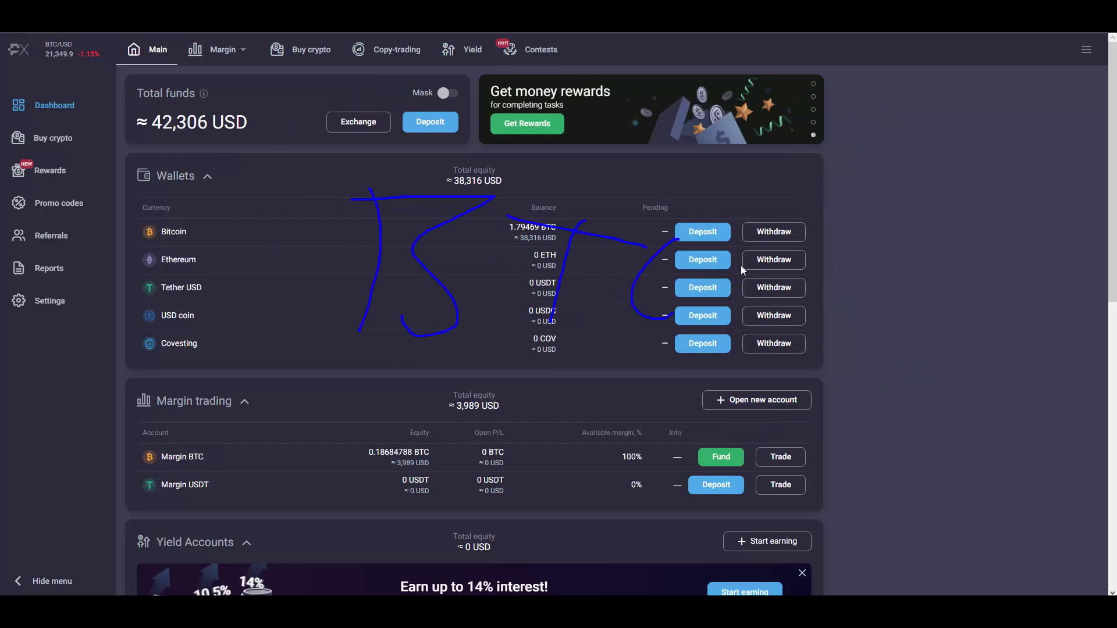
pyautogui.moveTo(797, 229); pyautogui.dragTo(877, 219)
pyautogui.moveTo(996, 216); pyautogui.dragTo(728, 153)
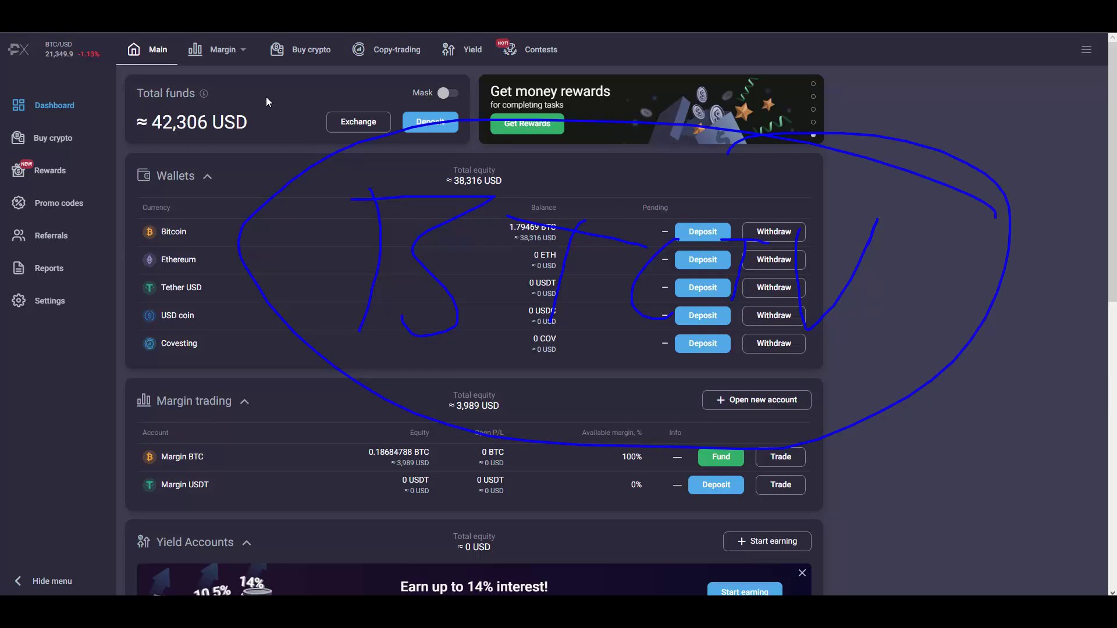
pyautogui.press('Escape')
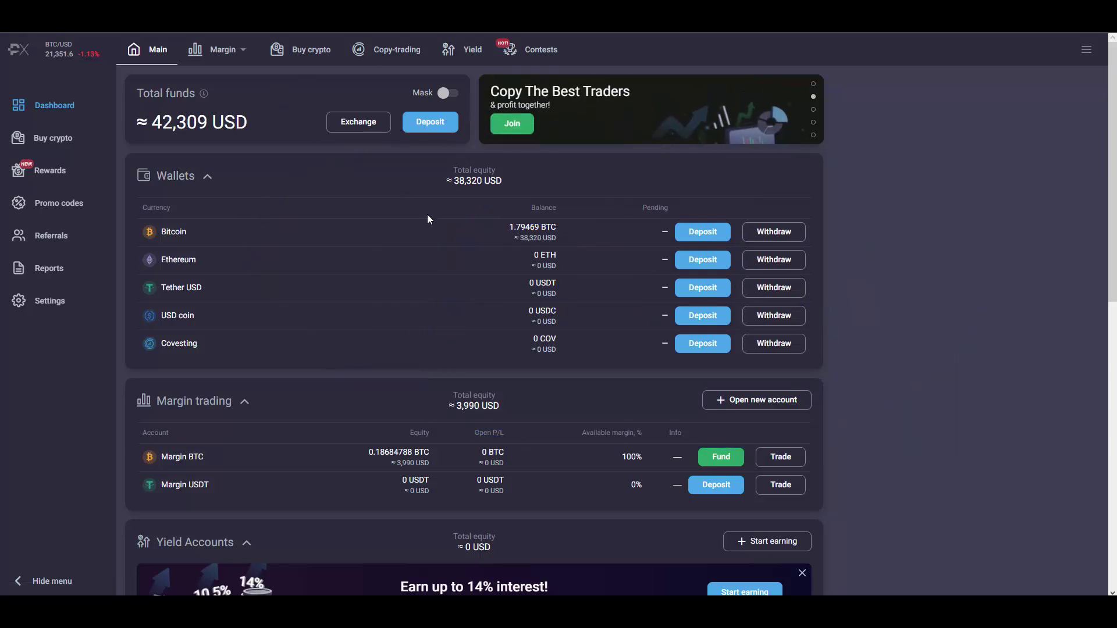
# Switch to the Margin workspace with the BTC/USD hourly chart and markets list
pyautogui.click(219, 49)
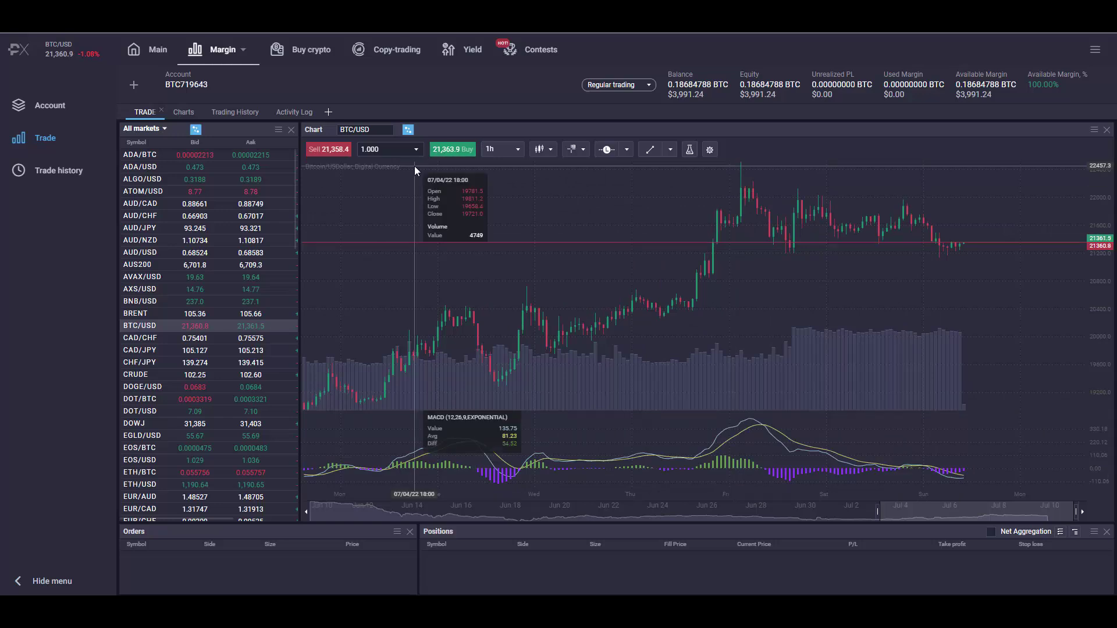
# Start a BTC/USD market order of 1.000 from the green Buy price above the chart
pyautogui.click(443, 147)
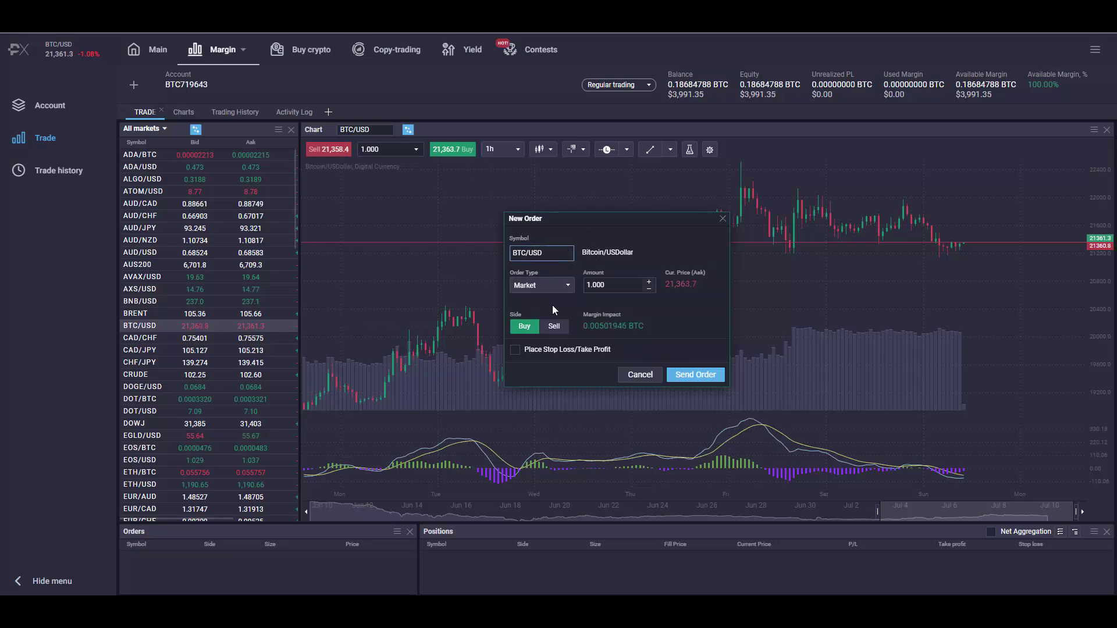
# Set the order side to Buy and enable the Stop Loss/Take Profit options
pyautogui.click(551, 327)
pyautogui.click(534, 329)
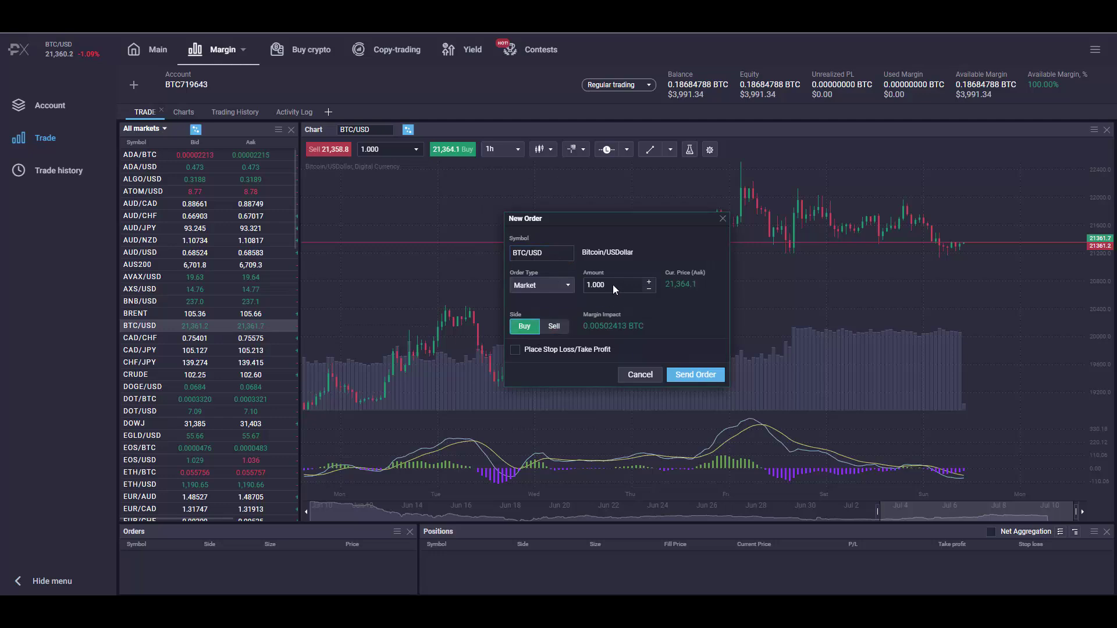
pyautogui.click(515, 351)
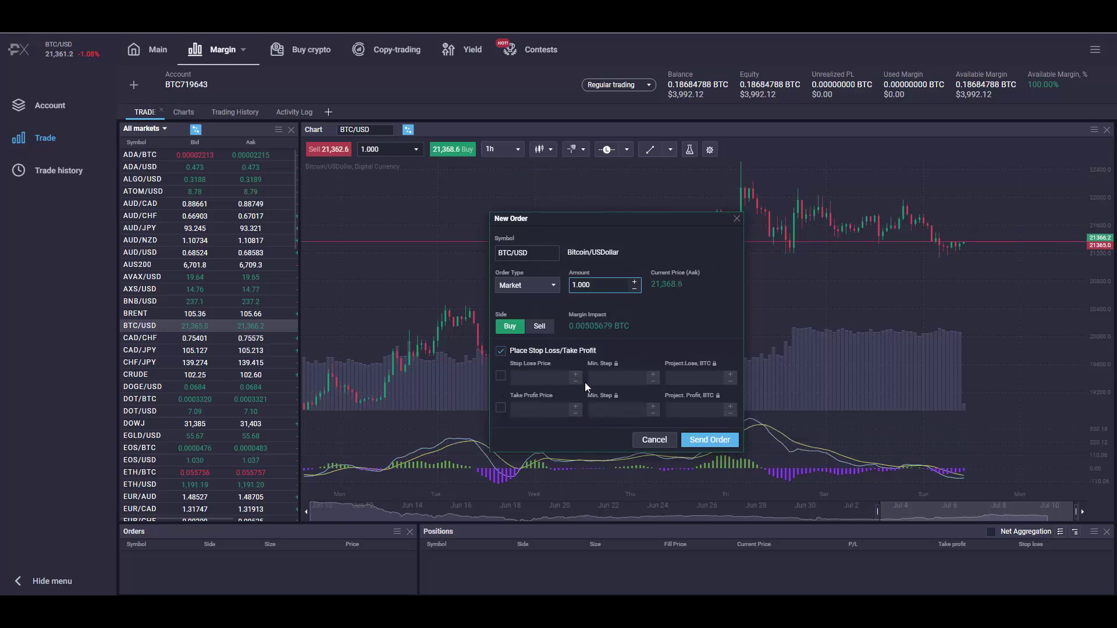
# Enter a stop loss of 20000 and a take profit of 21500 on the order
pyautogui.click(541, 376)
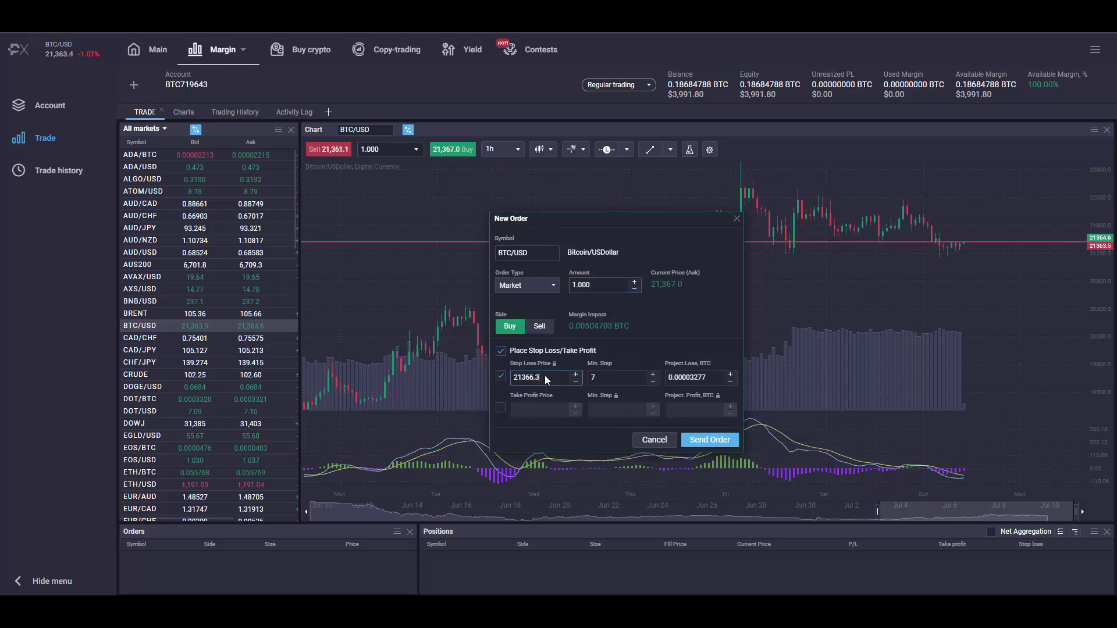
pyautogui.moveTo(555, 378); pyautogui.dragTo(494, 379)
pyautogui.write('0000')
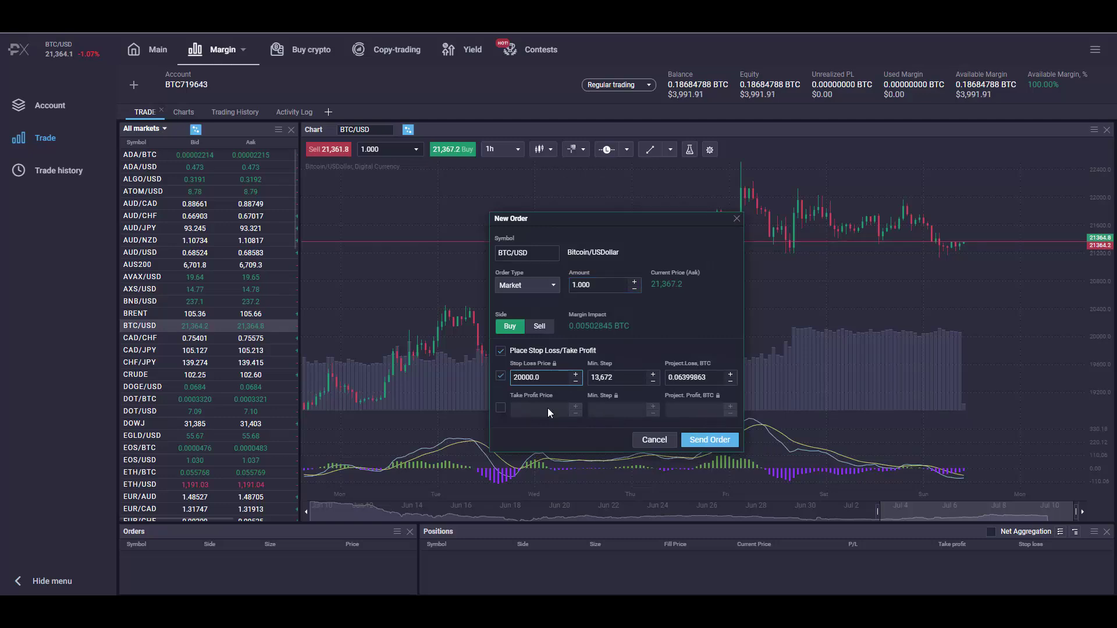
pyautogui.click(497, 406)
pyautogui.click(543, 409)
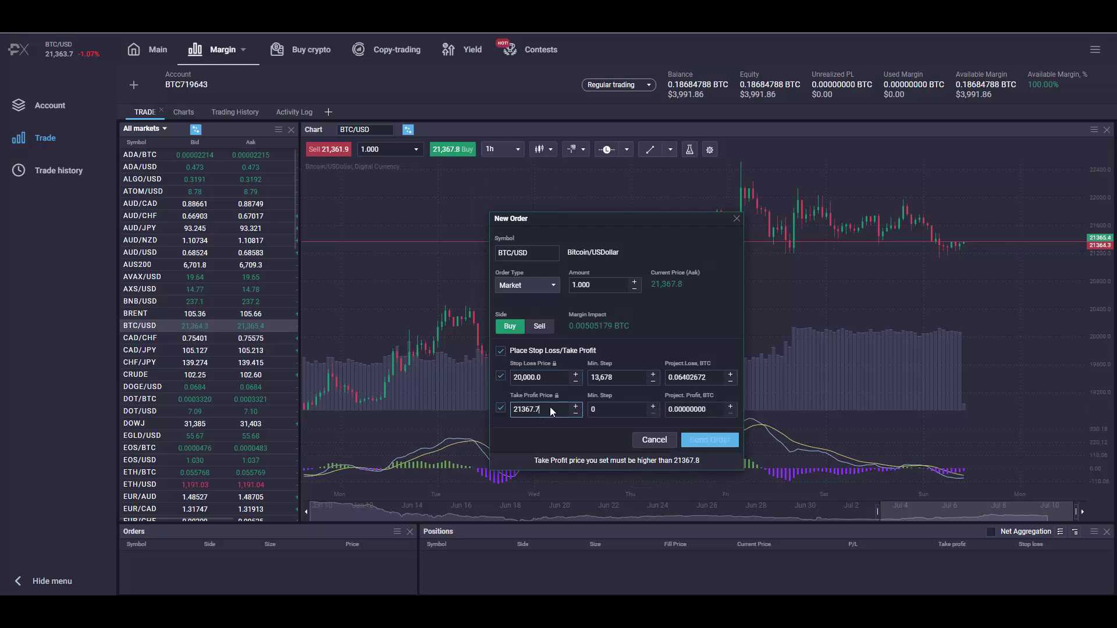
pyautogui.moveTo(524, 409); pyautogui.dragTo(571, 409)
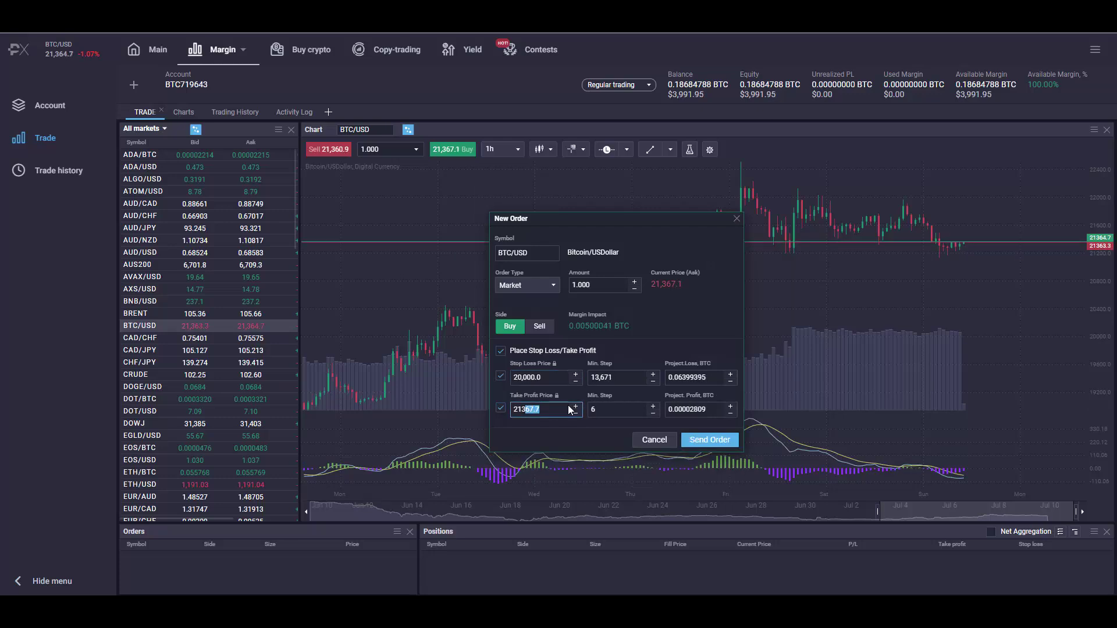
pyautogui.press('BackSpace')
pyautogui.press('BackSpace')
pyautogui.write('5')
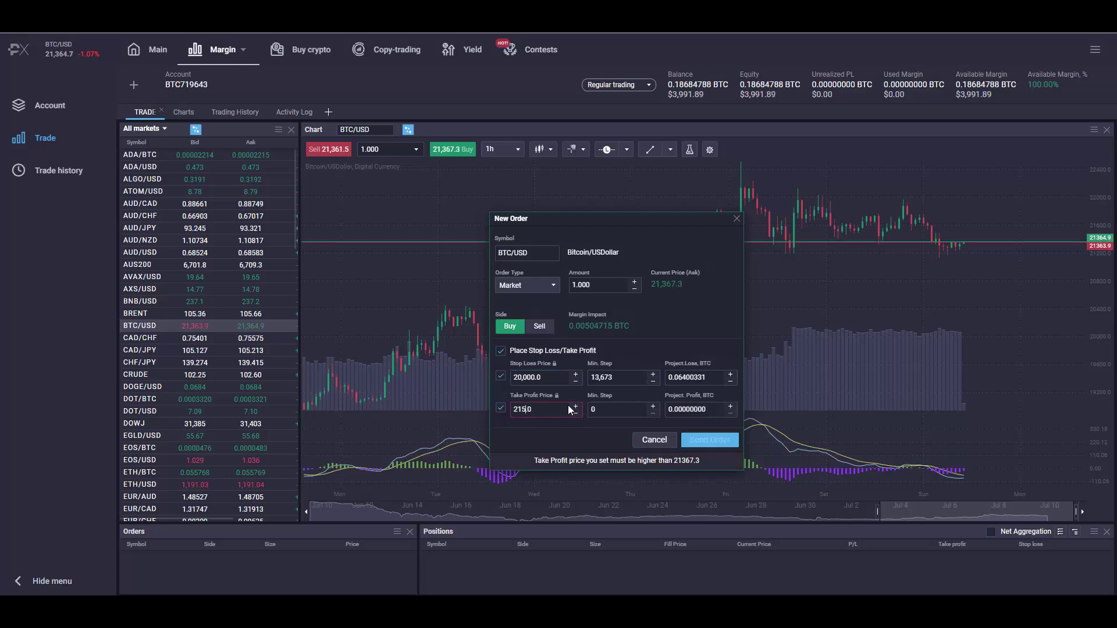
pyautogui.write('00')
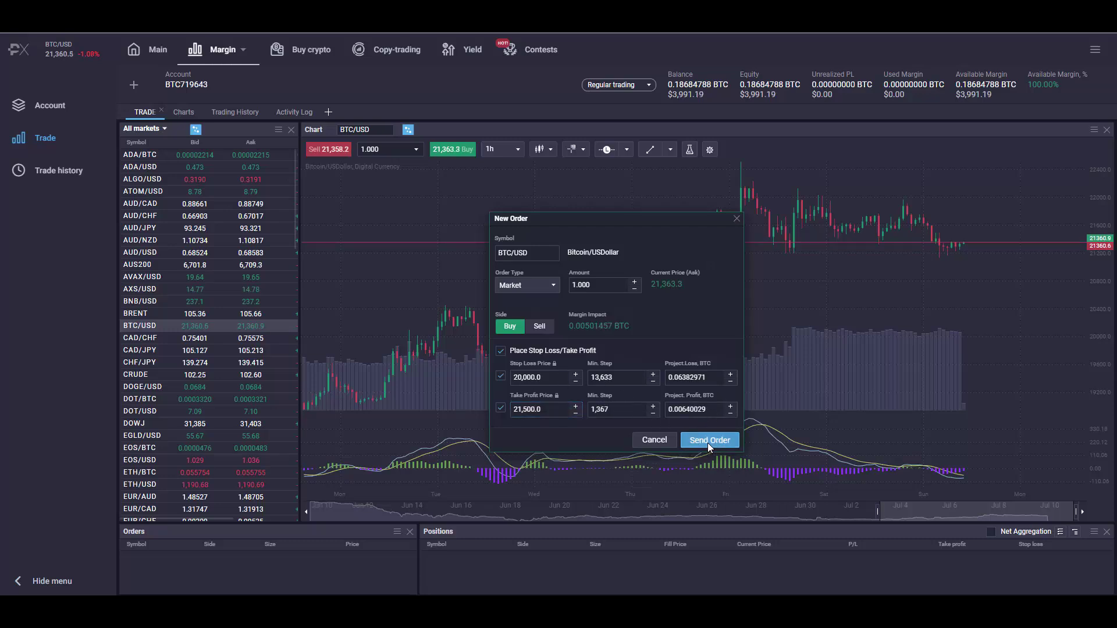
# Send and confirm the 1.000 BTC/USD buy, filled at 21,364.1 as an open position
pyautogui.click(708, 442)
pyautogui.click(706, 346)
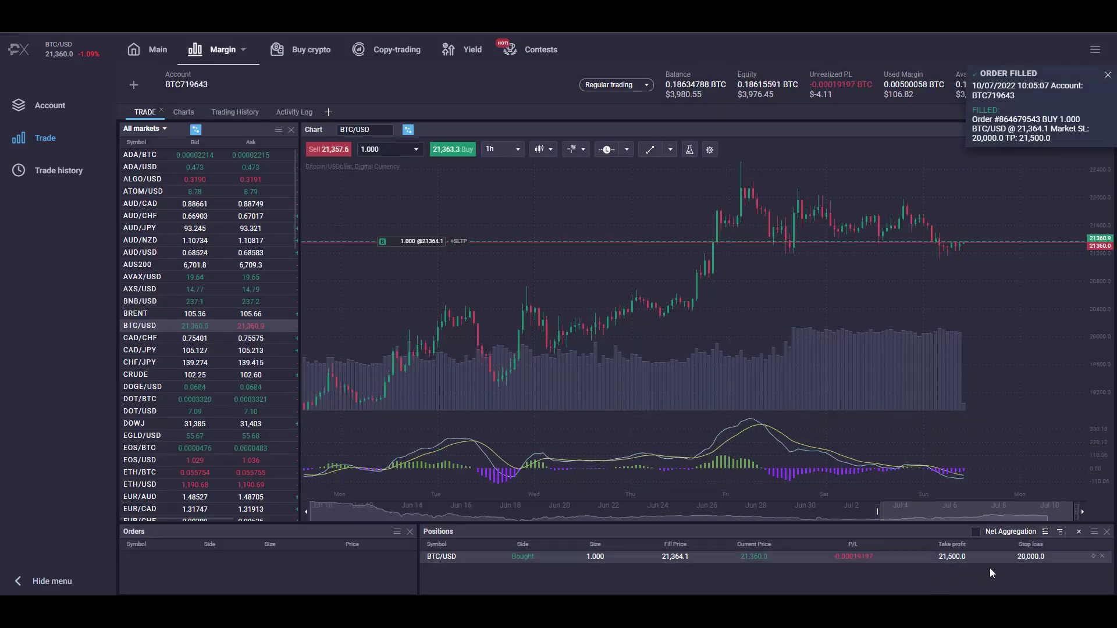
pyautogui.click(1079, 558)
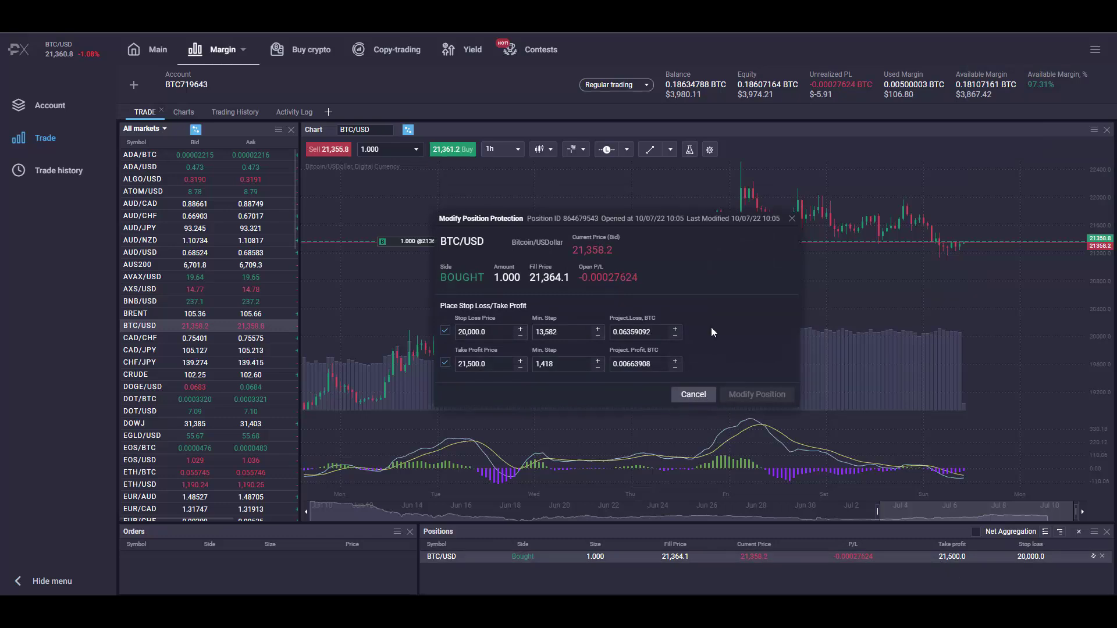
pyautogui.click(691, 395)
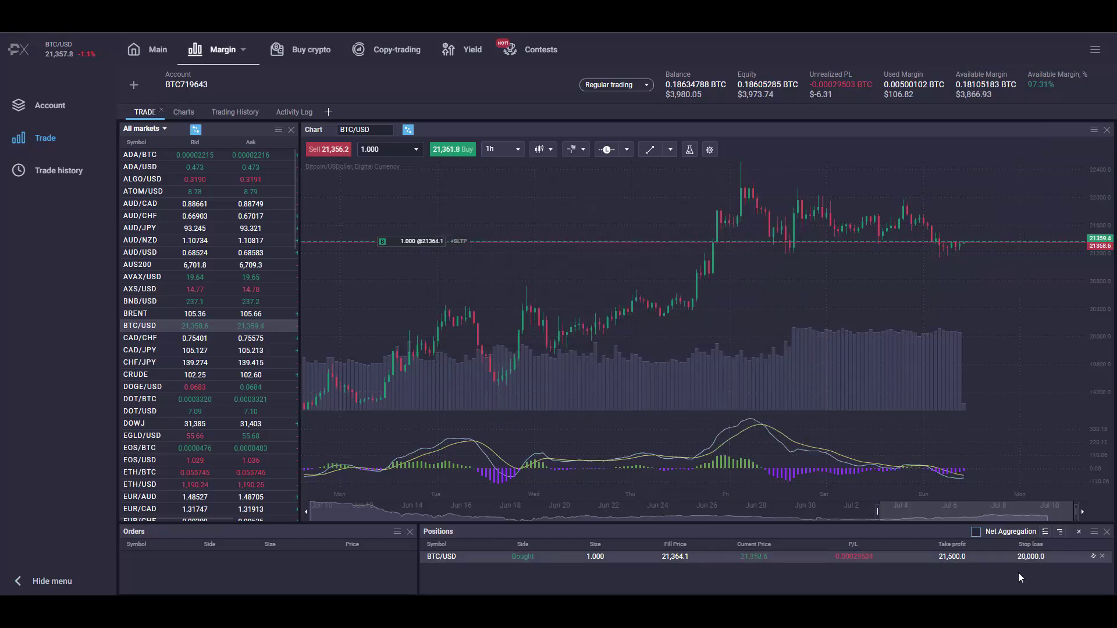
pyautogui.click(1060, 556)
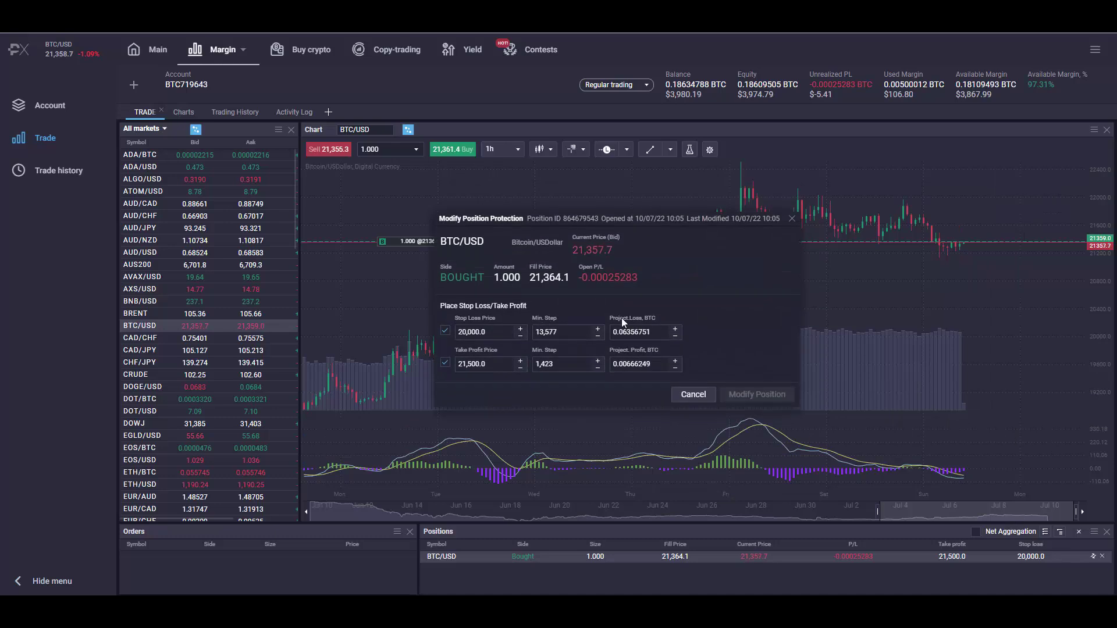
pyautogui.click(481, 334)
pyautogui.click(793, 217)
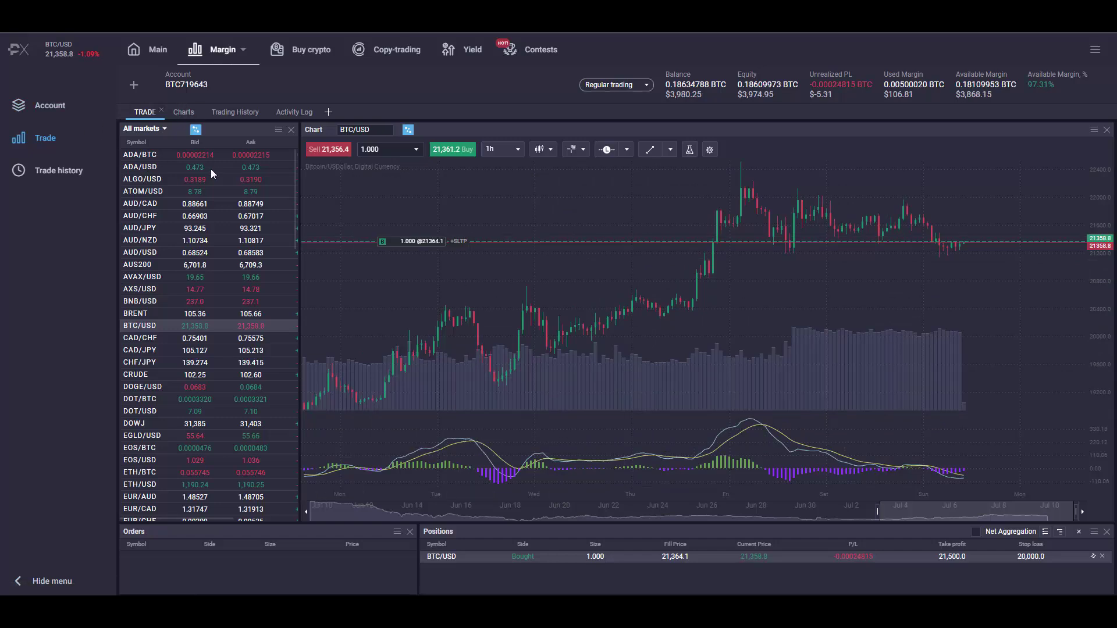
# Try the four-chart layout, then return to the single BTC/USD chart view
pyautogui.click(182, 113)
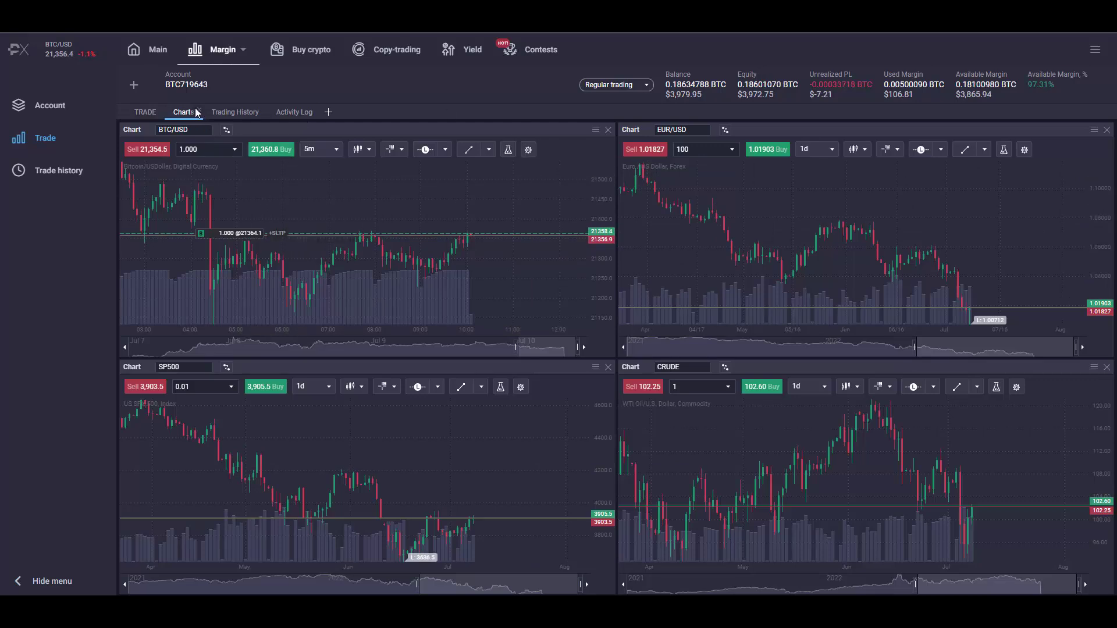
pyautogui.click(145, 112)
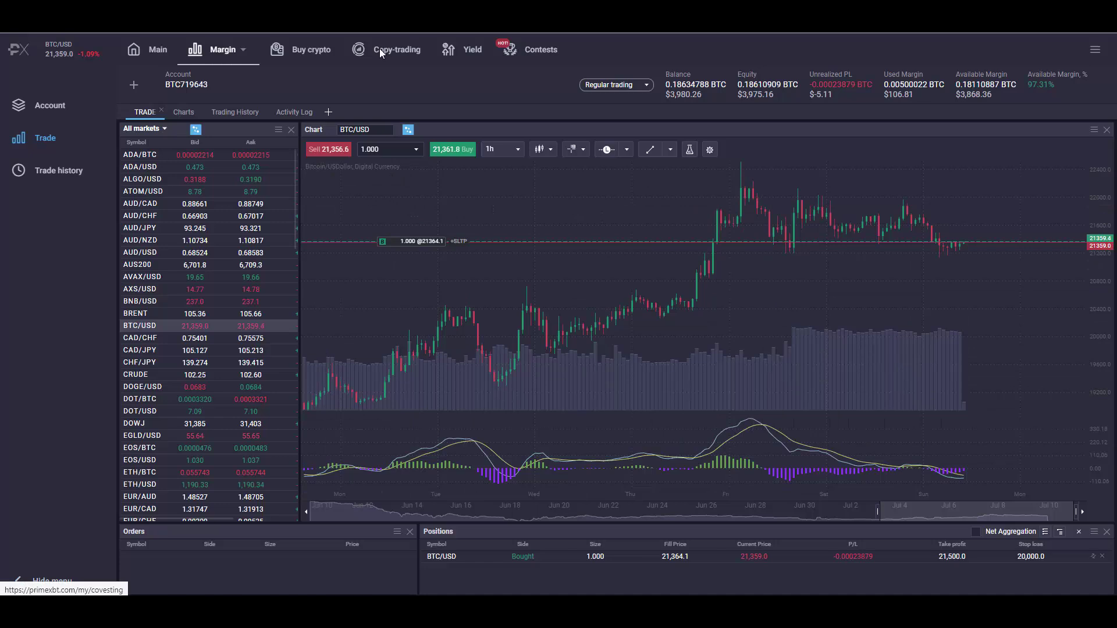
pyautogui.click(405, 49)
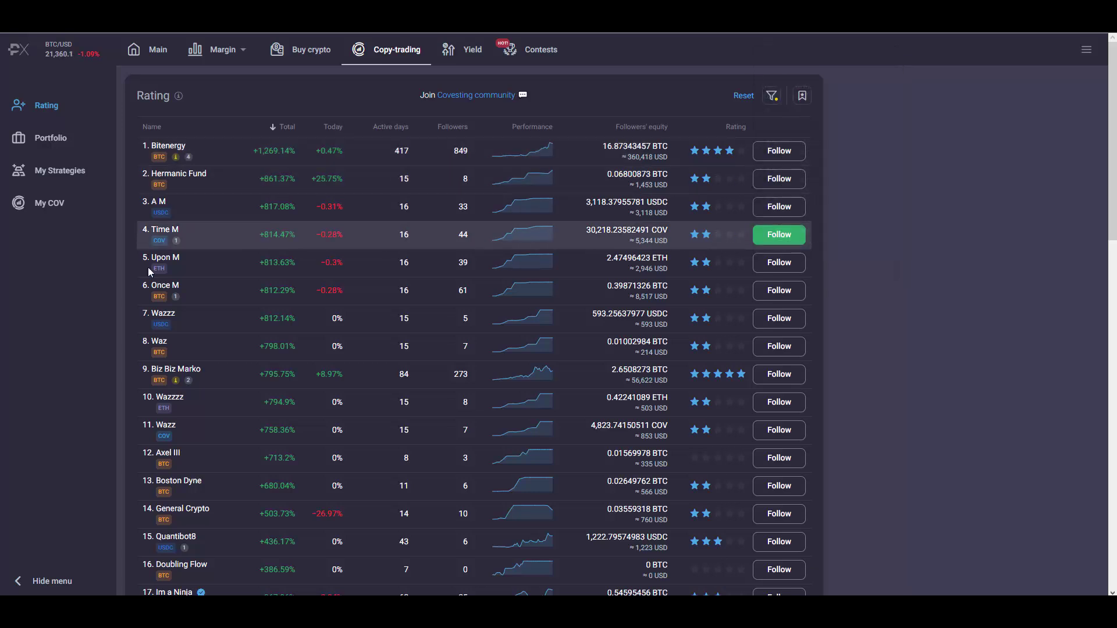
pyautogui.moveTo(340, 179)
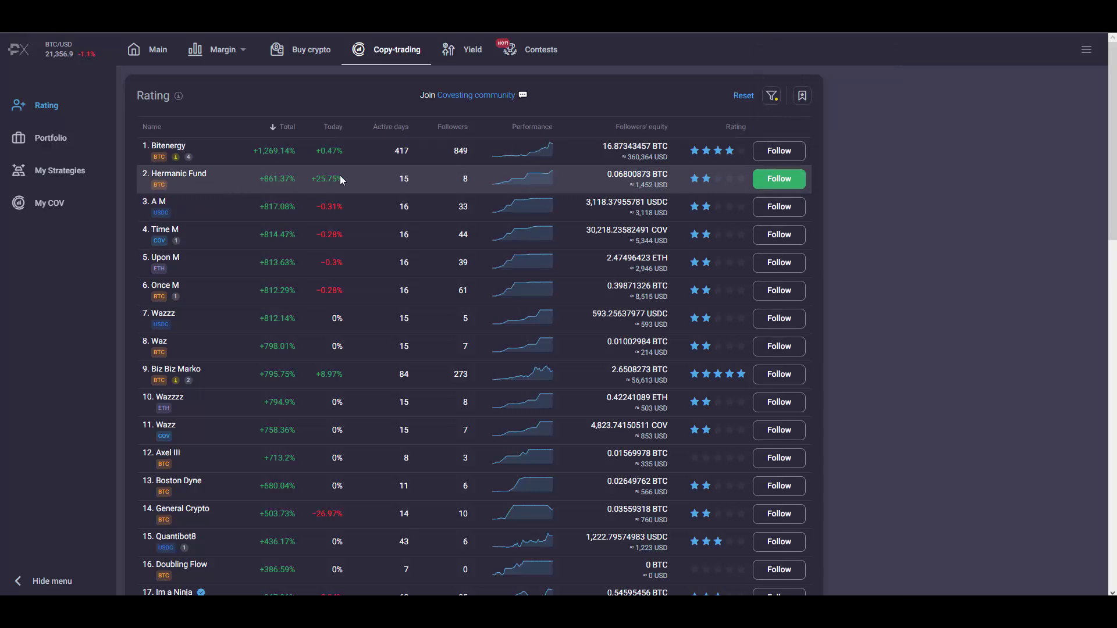
pyautogui.click(270, 181)
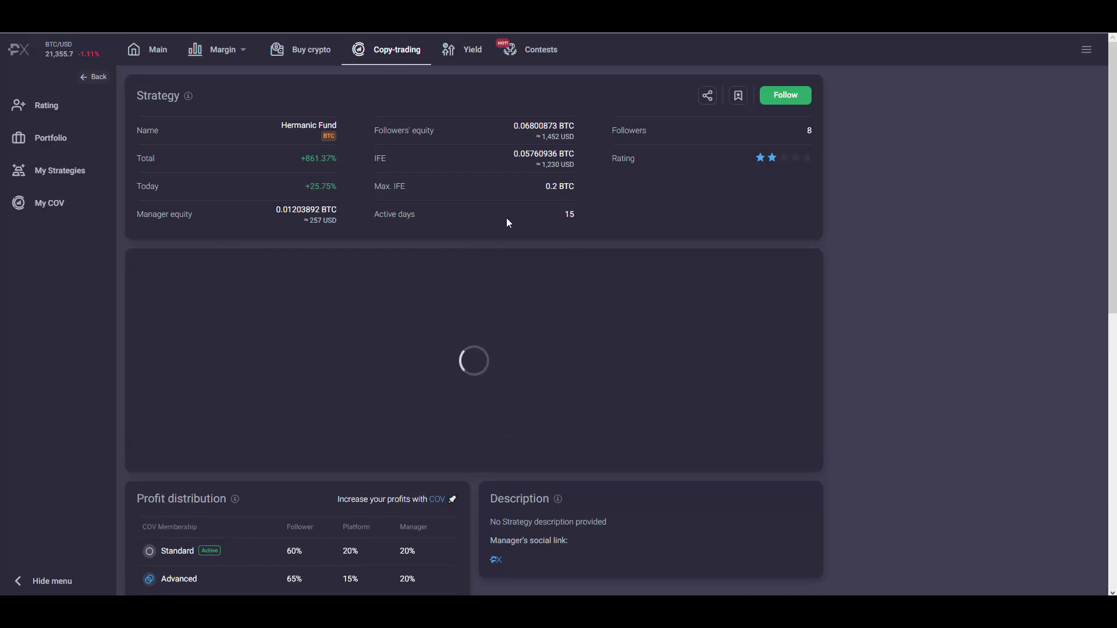
pyautogui.scroll(-2, 697, 240)
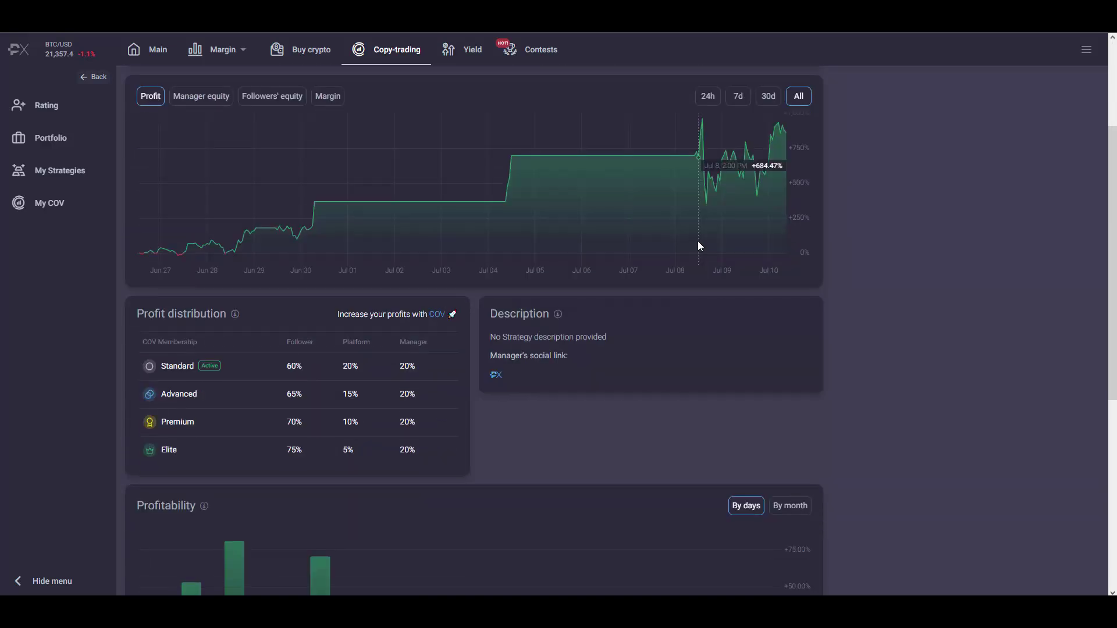
pyautogui.scroll(-2, 696, 242)
pyautogui.scroll(-2, 695, 245)
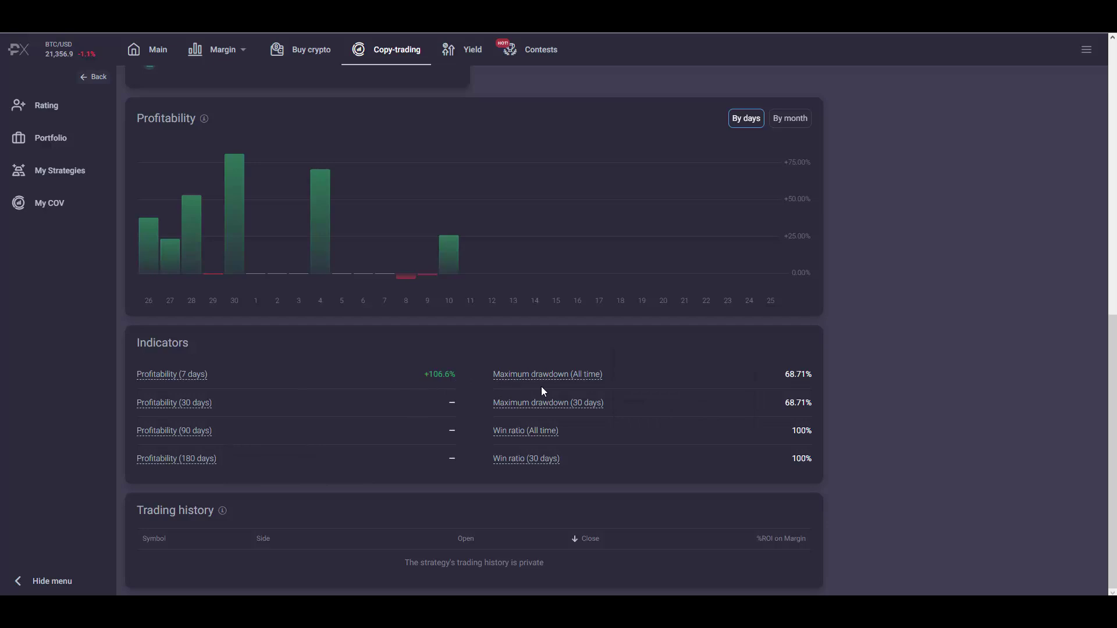
pyautogui.scroll(4, 420, 382)
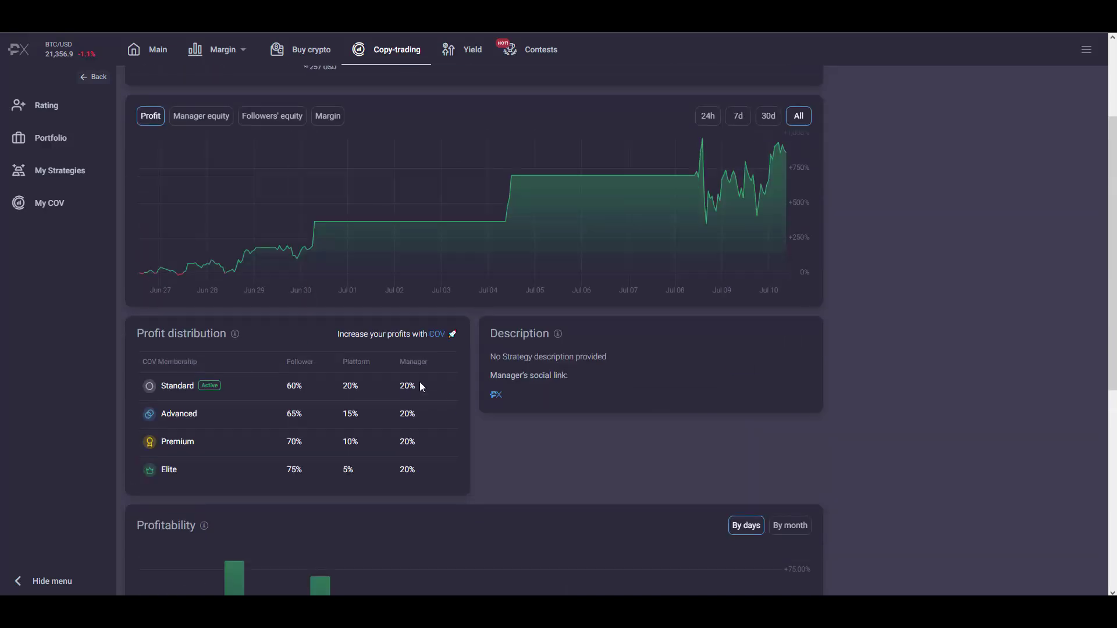
pyautogui.scroll(1, 420, 381)
pyautogui.scroll(1, 420, 381)
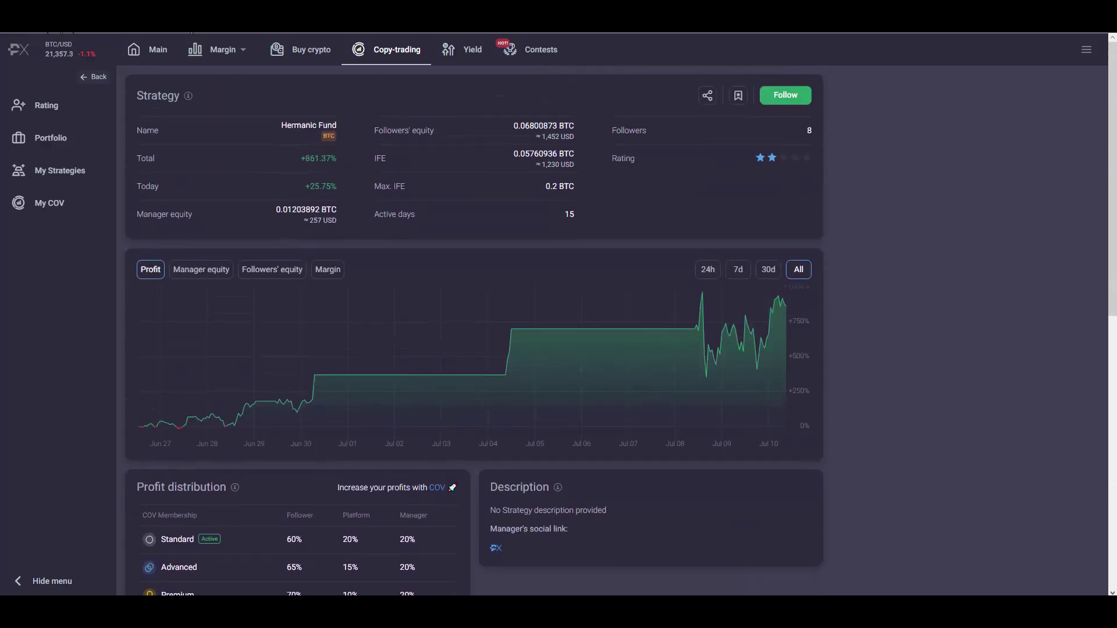
pyautogui.click(400, 57)
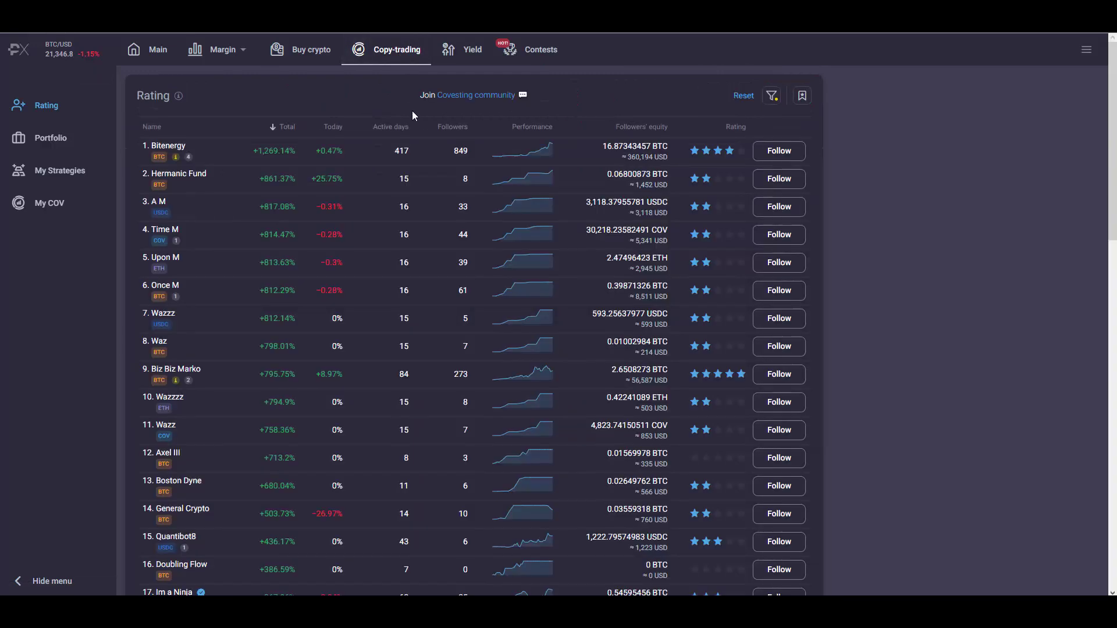
# Review the Bitenergy strategy details and the account menu, then go back to Margin trading
pyautogui.click(173, 143)
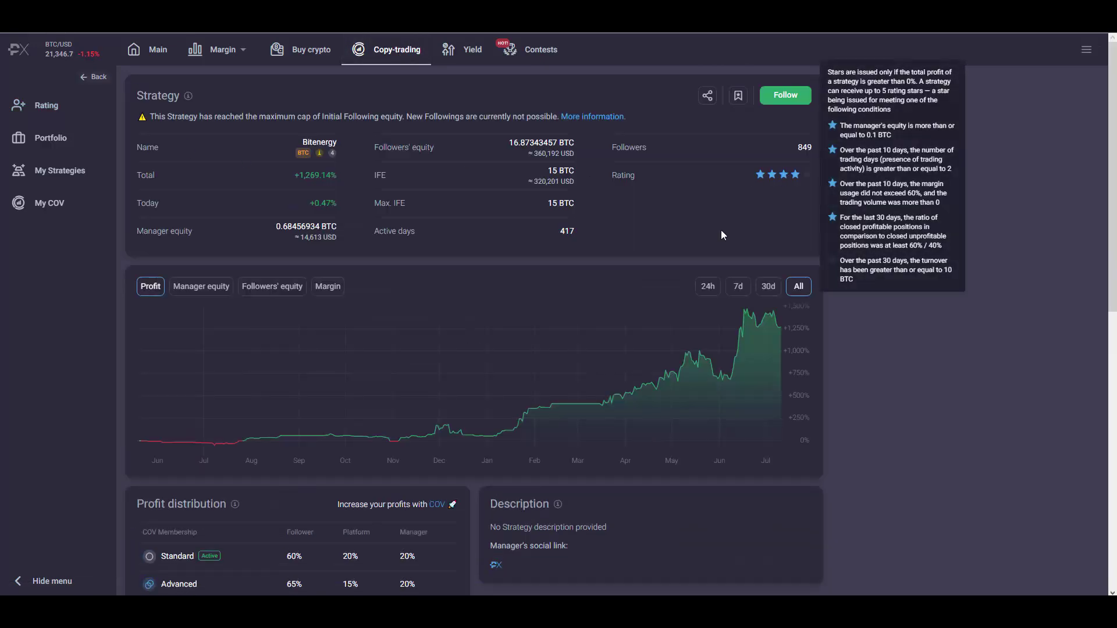
pyautogui.scroll(-3, 703, 239)
pyautogui.scroll(-3, 703, 238)
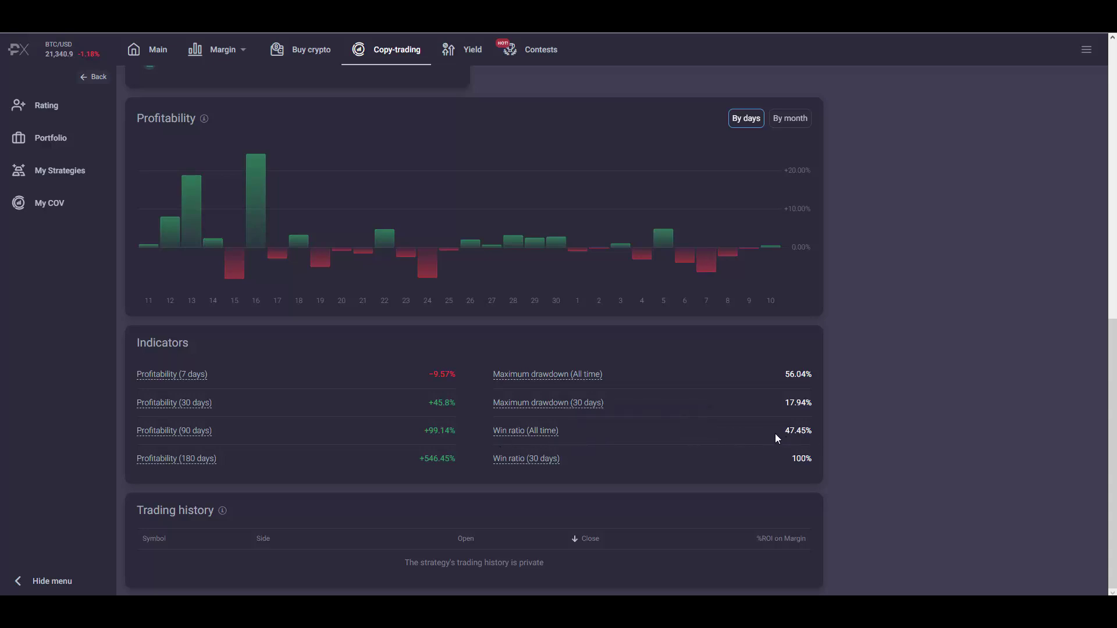
pyautogui.scroll(4, 577, 380)
pyautogui.scroll(3, 573, 381)
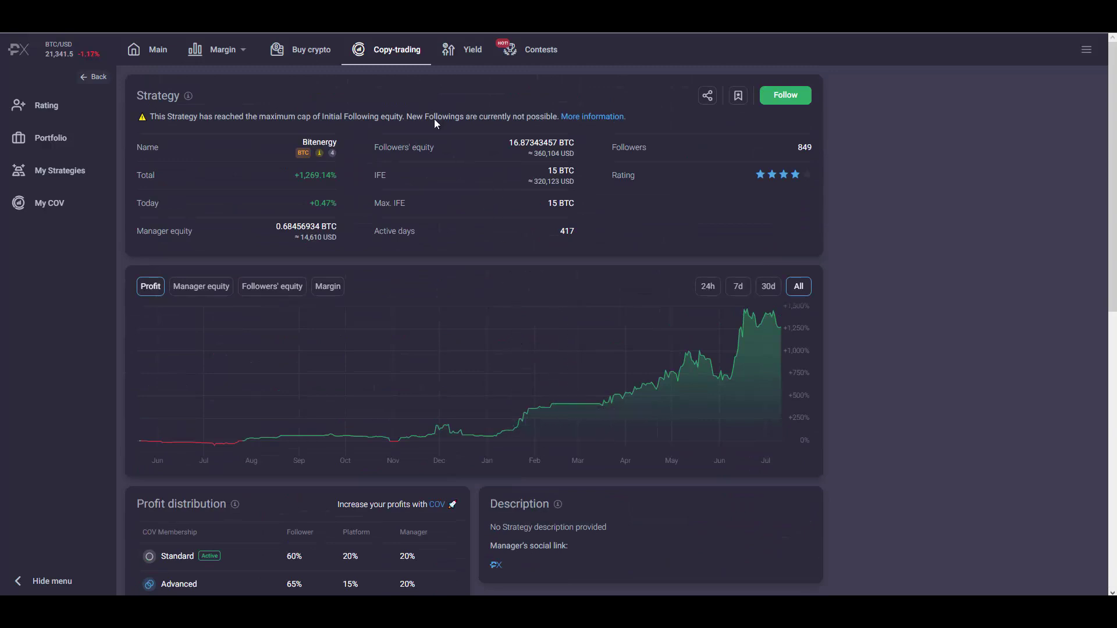
pyautogui.click(403, 51)
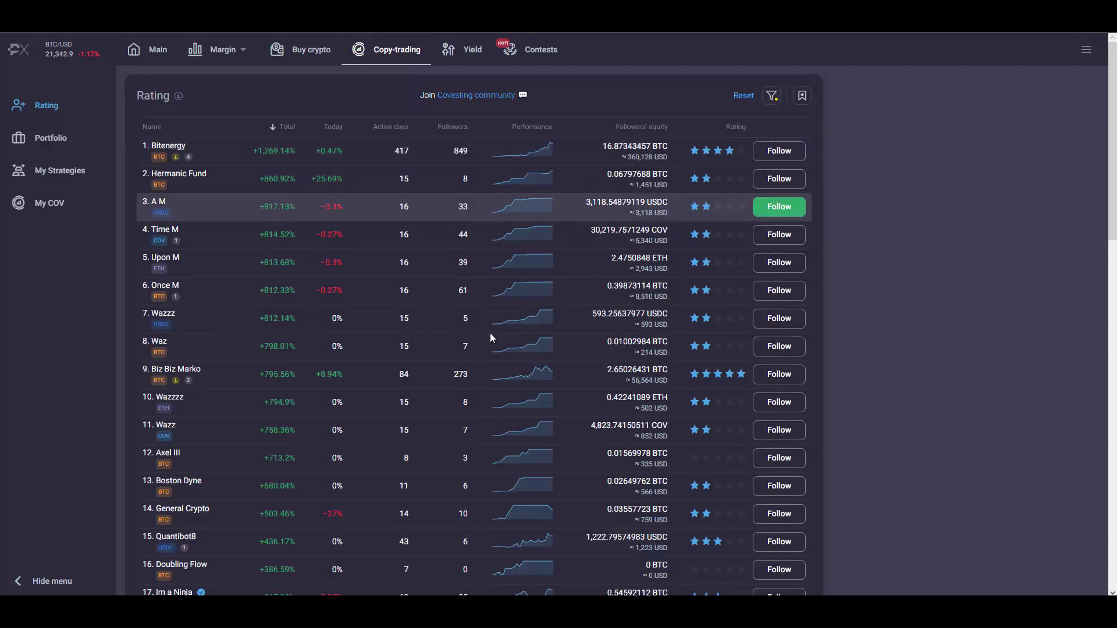
pyautogui.moveTo(471, 234)
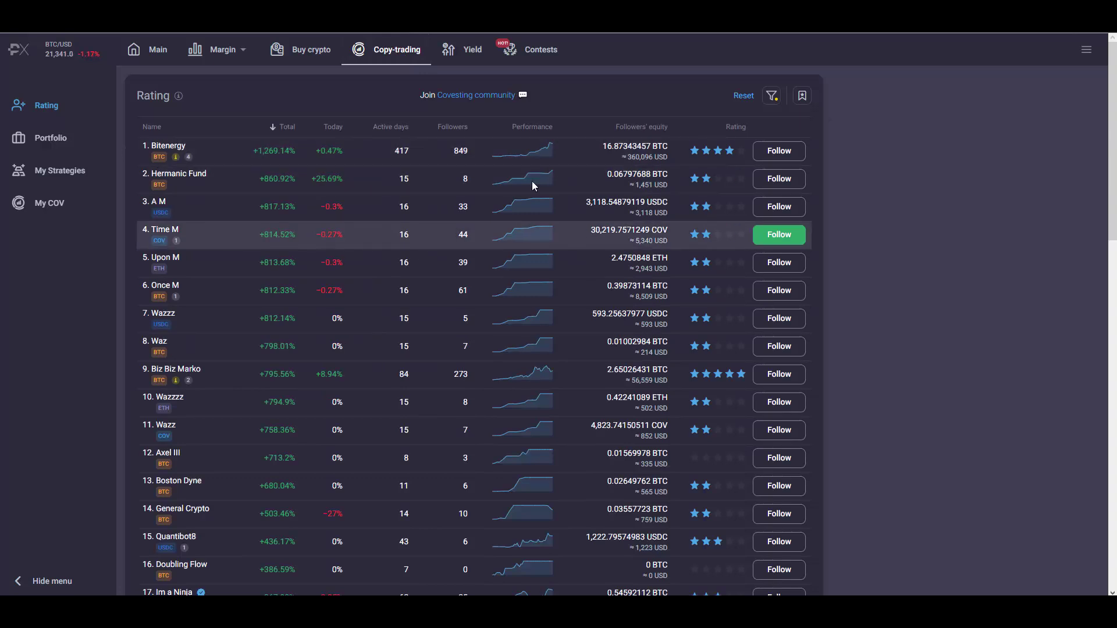
pyautogui.click(1087, 50)
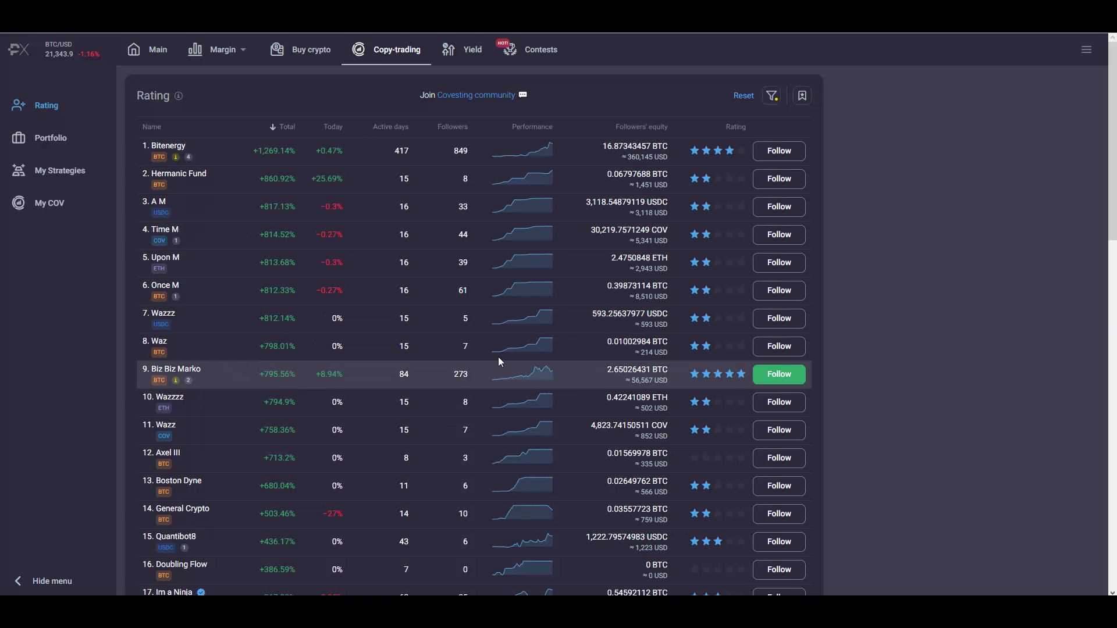
pyautogui.click(217, 51)
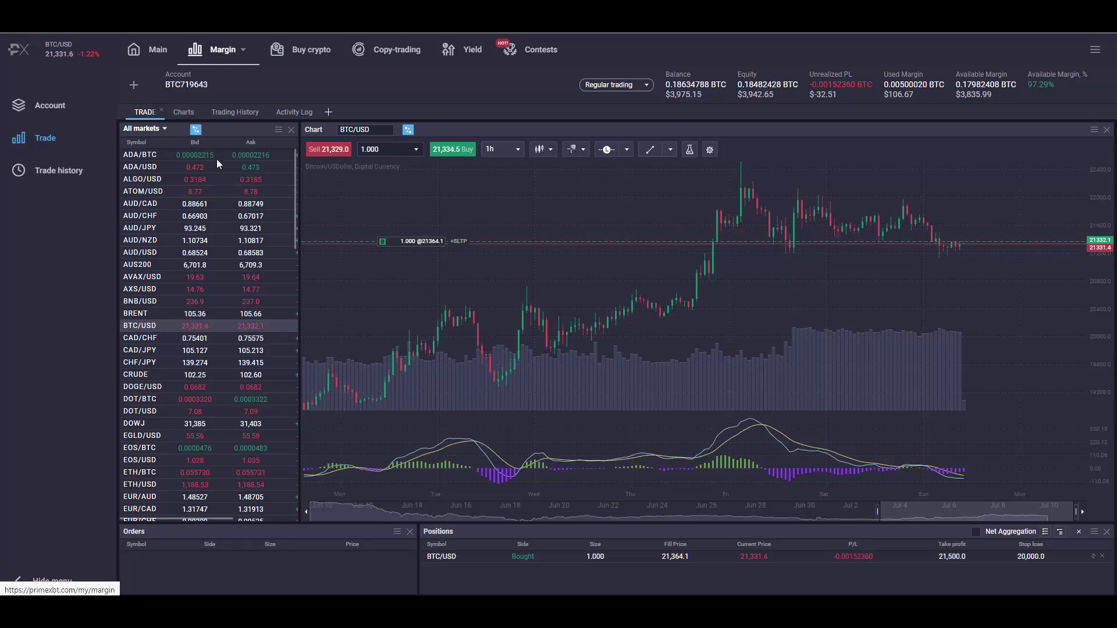
# Visit the Yield rates and Contests pages, then switch to the PrimeXBT homepage tab
pyautogui.click(466, 48)
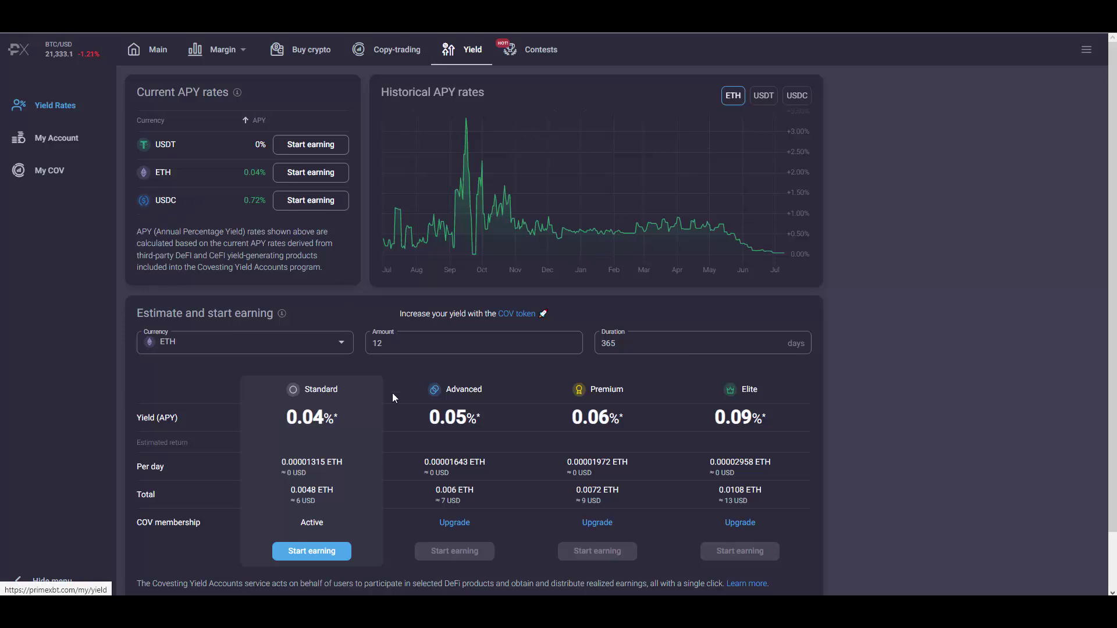
pyautogui.moveTo(493, 233)
pyautogui.click(558, 36)
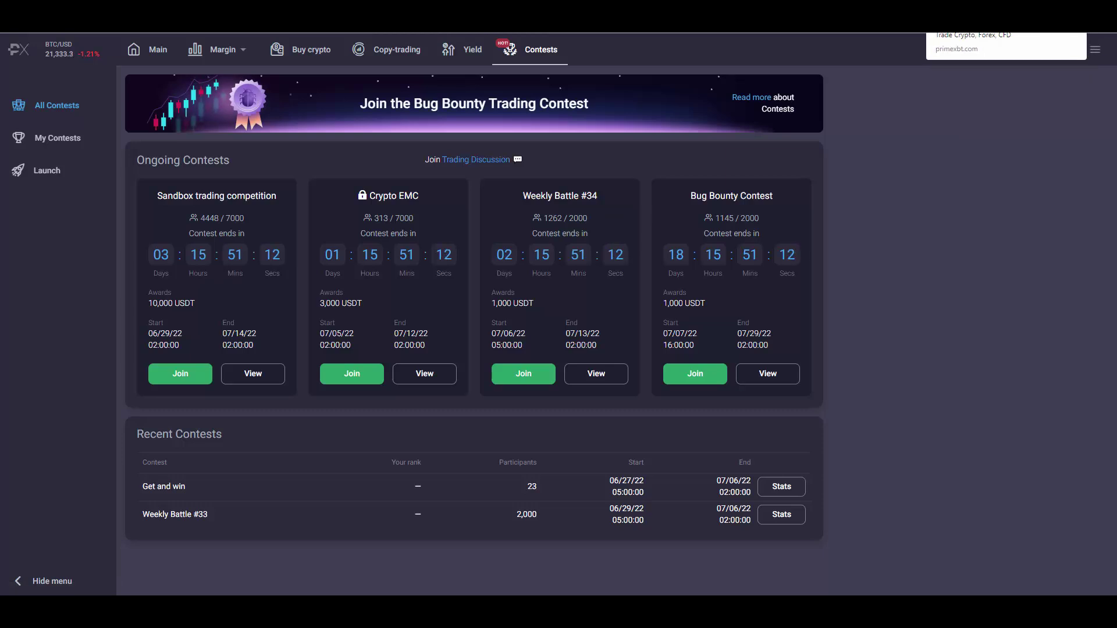
pyautogui.click(952, 26)
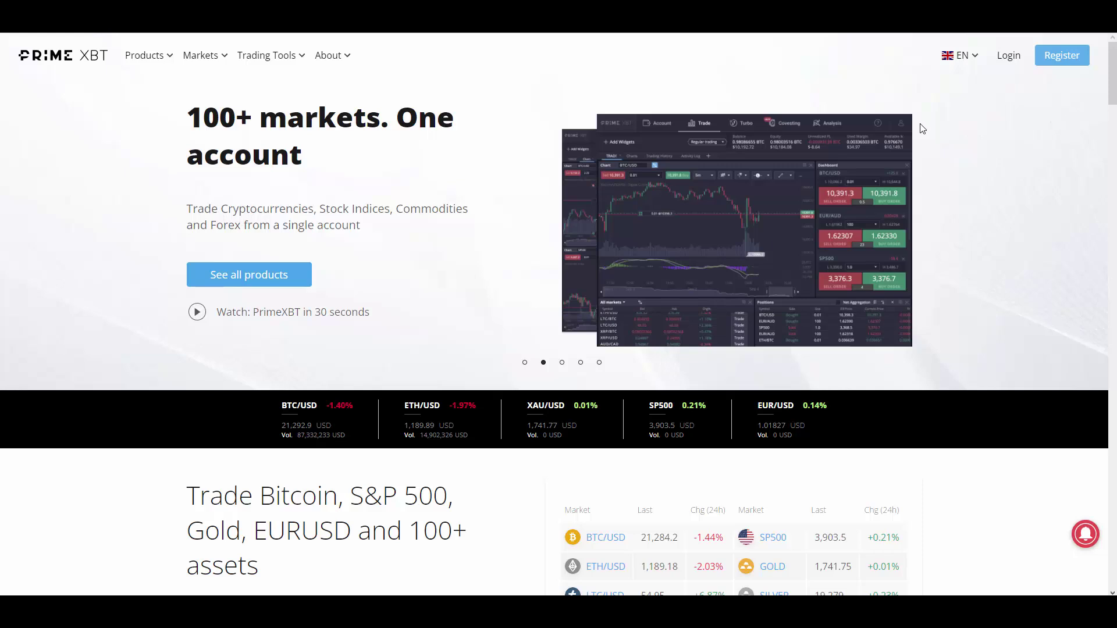
pyautogui.scroll(-2, 563, 279)
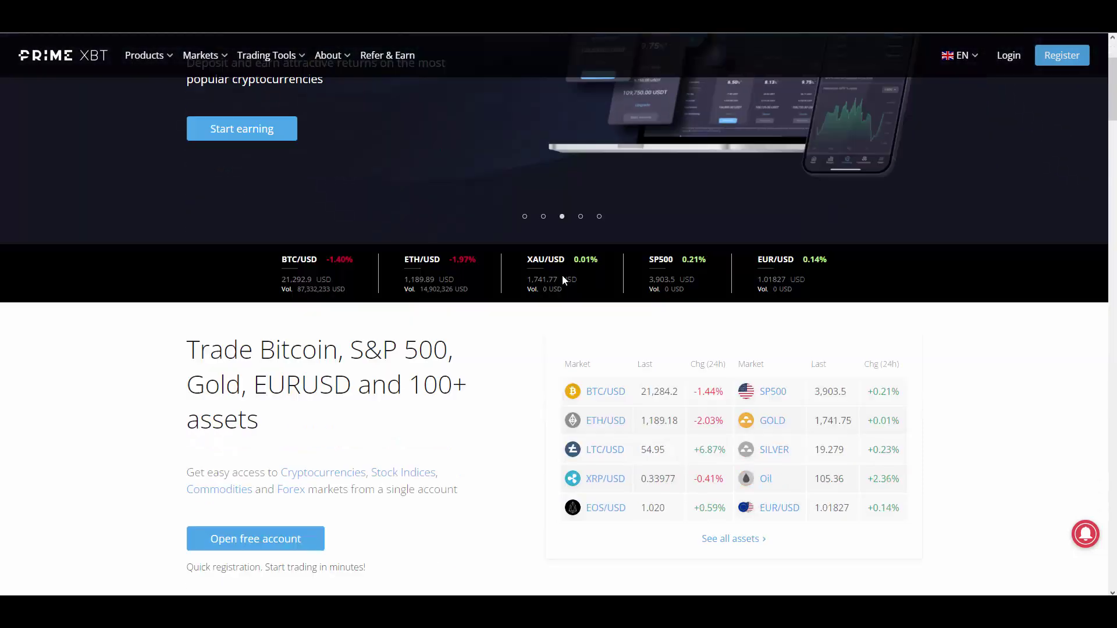
pyautogui.scroll(-3, 543, 299)
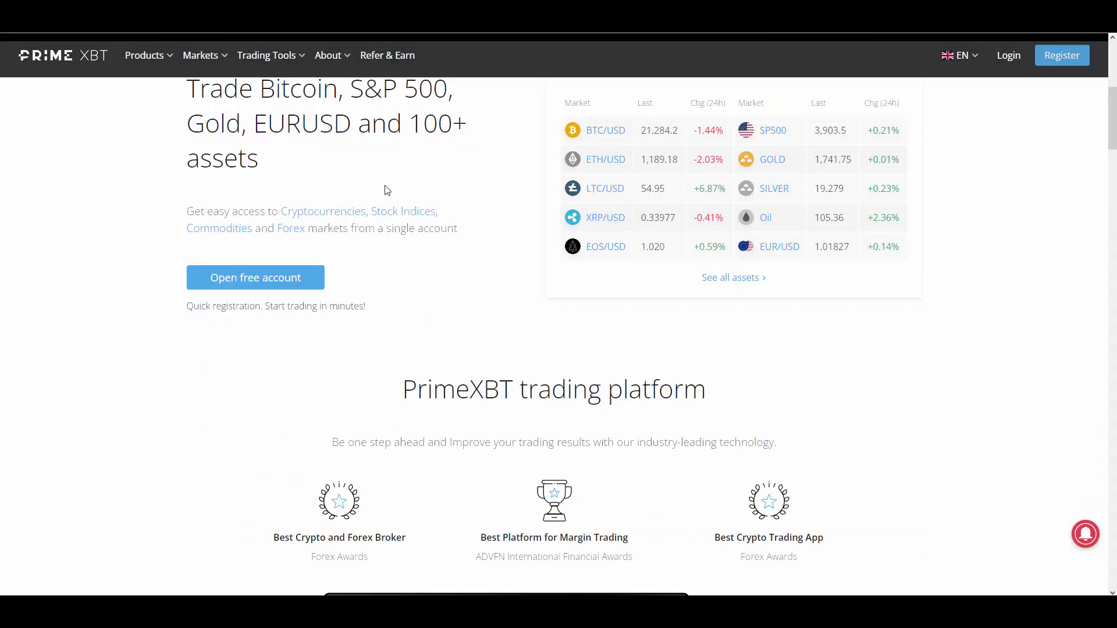
# Draw freehand ink letters and a V-shaped stroke over the homepage, then clear them all
pyautogui.moveTo(346, 182); pyautogui.dragTo(300, 379)
pyautogui.moveTo(325, 218)
pyautogui.mouseDown()
pyautogui.moveTo(376, 305)
pyautogui.moveTo(338, 349)
pyautogui.mouseUp()
pyautogui.moveTo(509, 199); pyautogui.dragTo(503, 236)
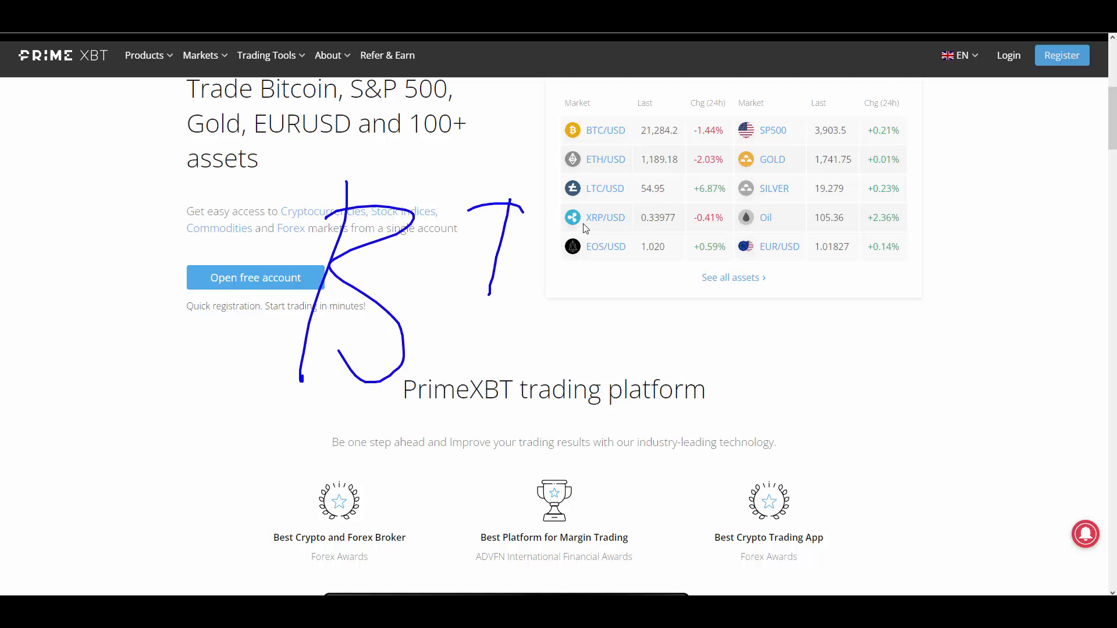
pyautogui.moveTo(724, 206); pyautogui.dragTo(845, 244)
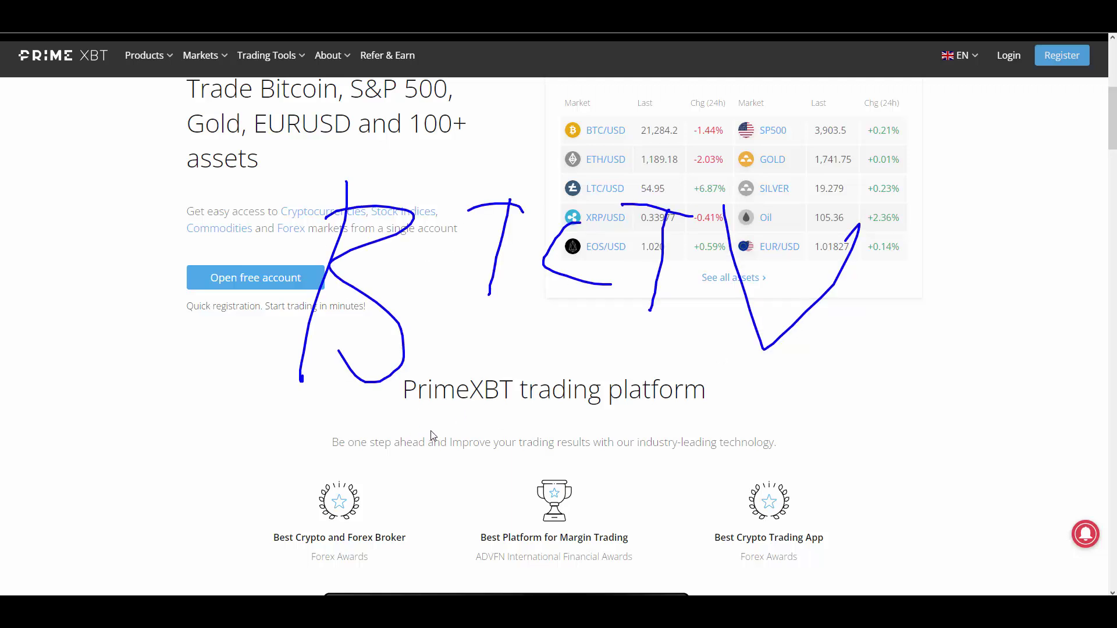
pyautogui.press('Escape')
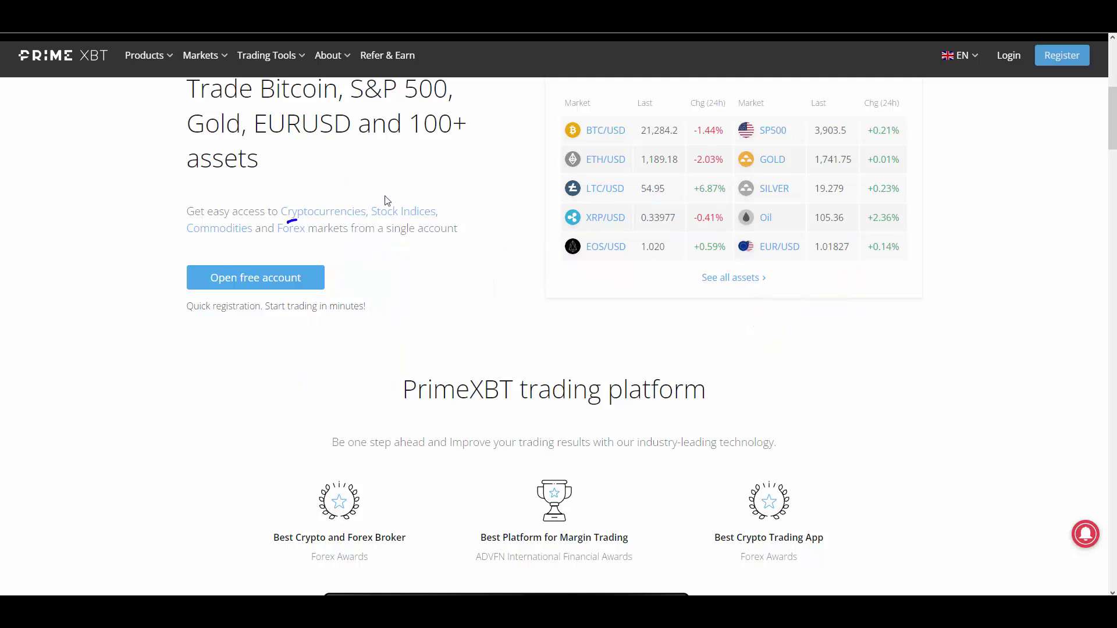
# Annotate again: stroke over the headline, circle market change values and loop the table
pyautogui.moveTo(296, 219); pyautogui.dragTo(381, 332)
pyautogui.moveTo(643, 276); pyautogui.dragTo(669, 245)
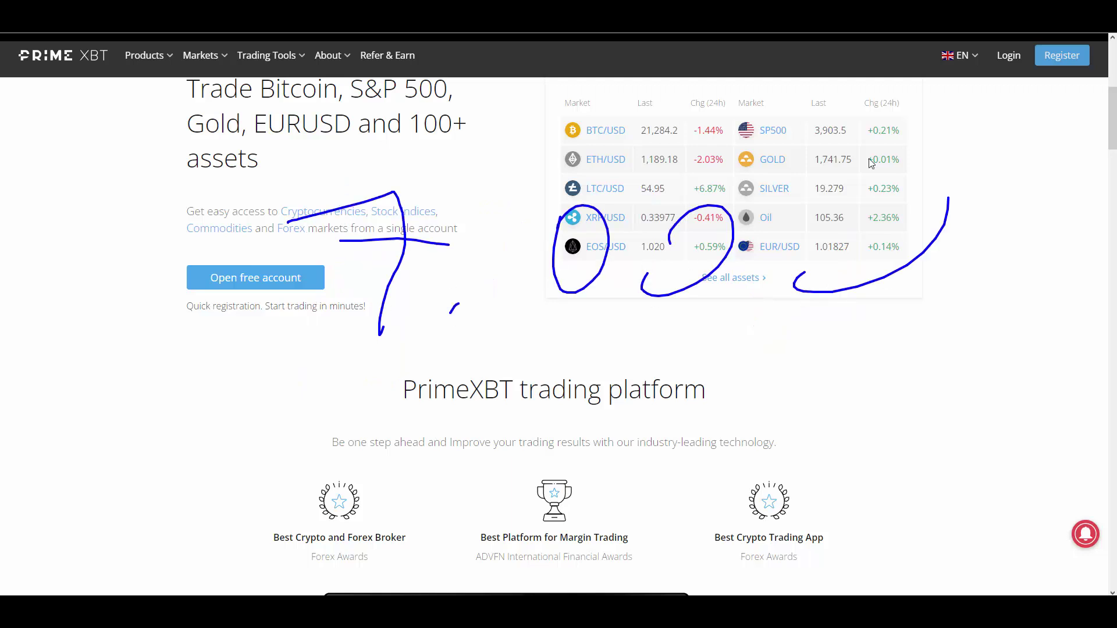
pyautogui.moveTo(794, 282); pyautogui.dragTo(828, 196)
pyautogui.moveTo(976, 163)
pyautogui.mouseDown()
pyautogui.moveTo(1070, 308)
pyautogui.moveTo(774, 155)
pyautogui.mouseUp()
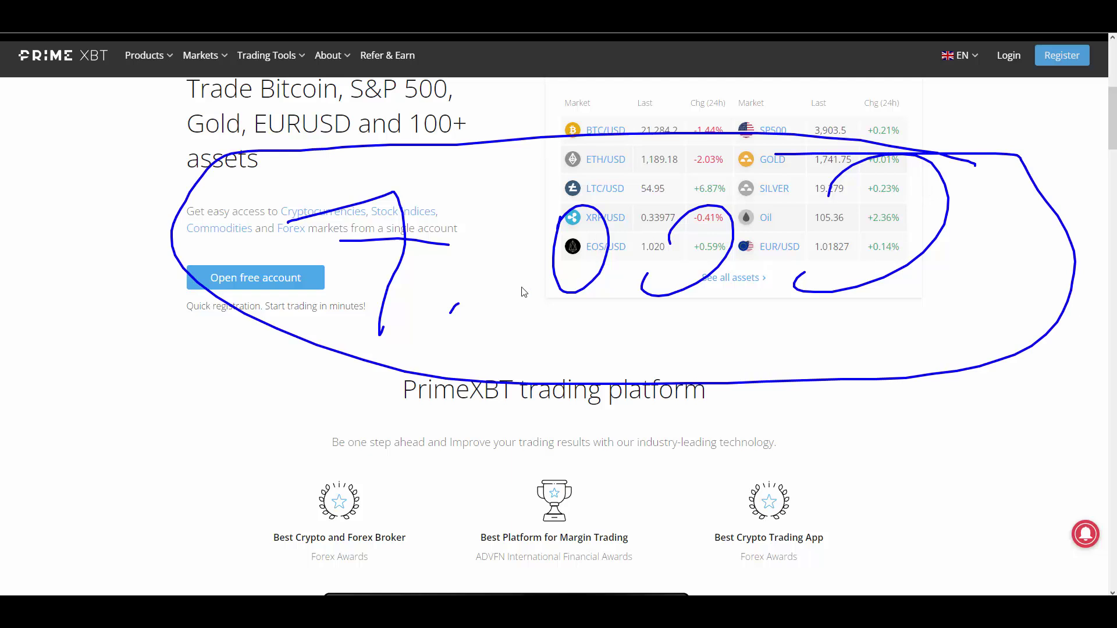